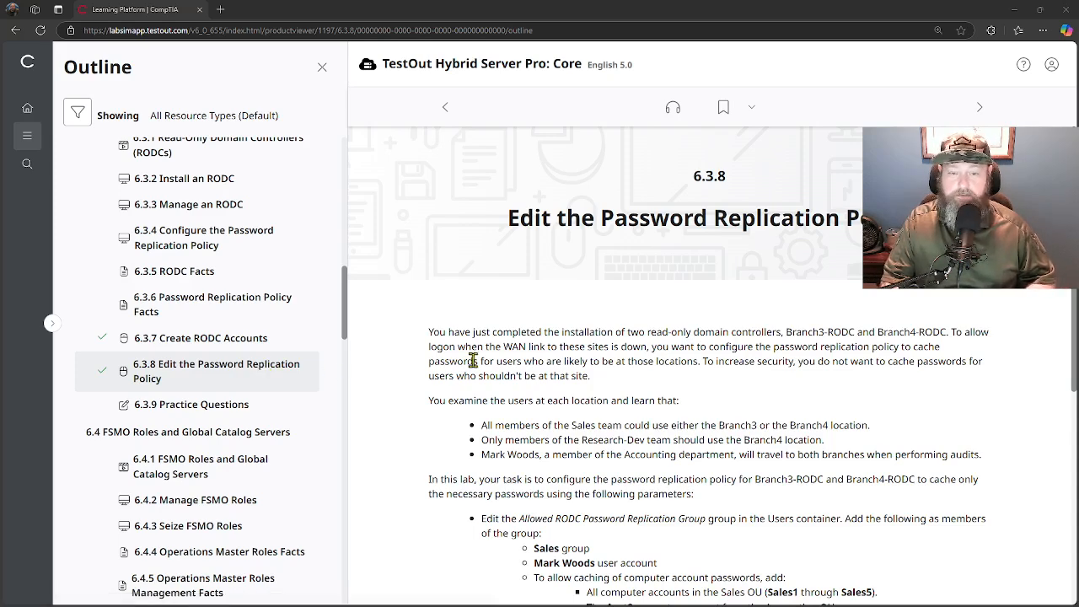
Start lab 6.3.8 from the bottom of the lab page in a new tab.
scroll(473, 360, down, 5)
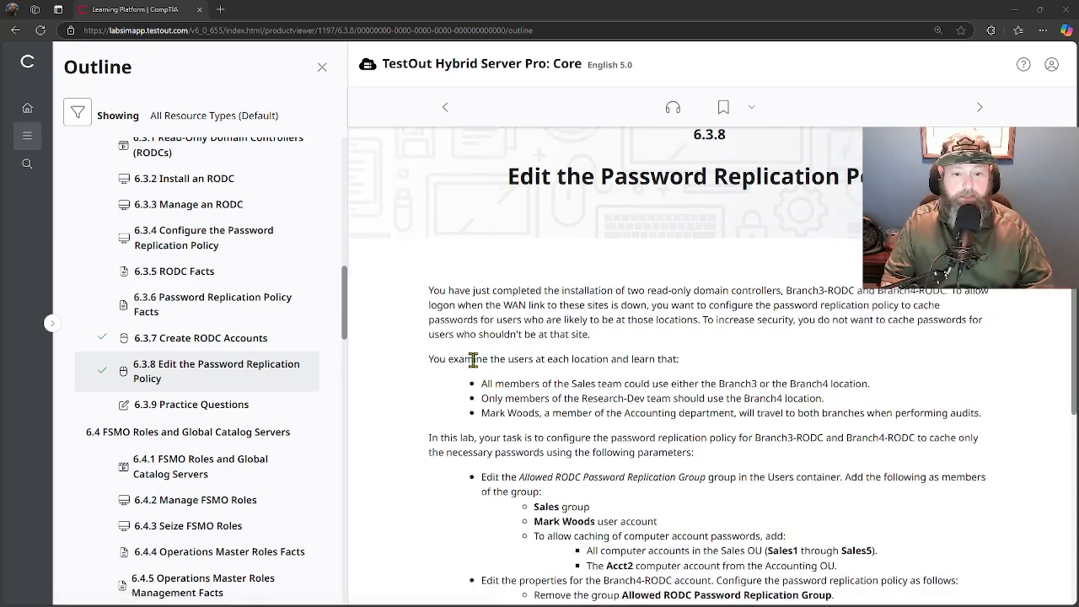
click(462, 426)
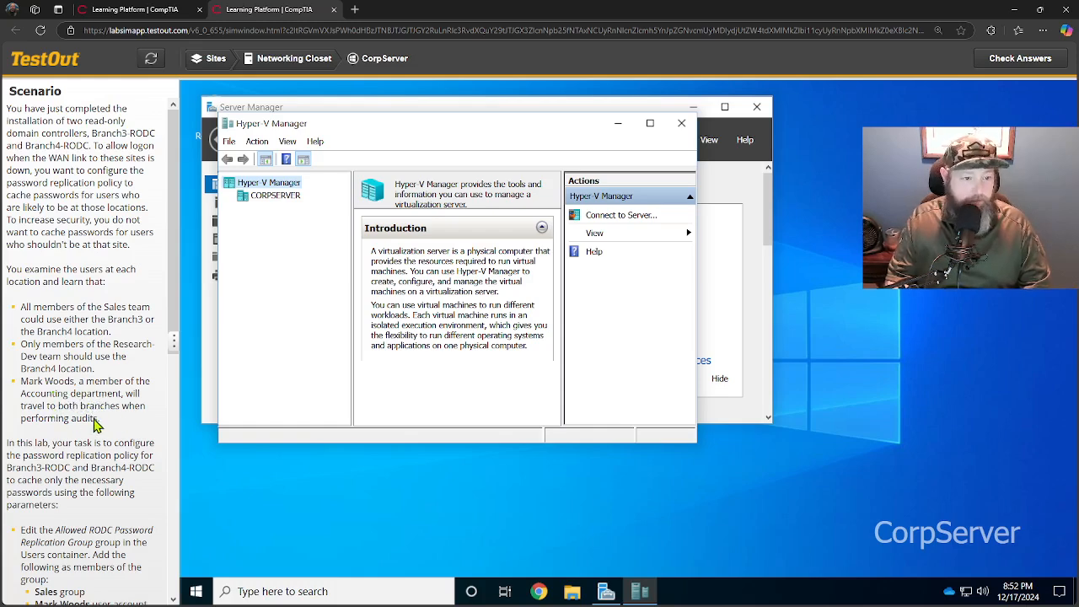
scroll(95, 426, down, 2)
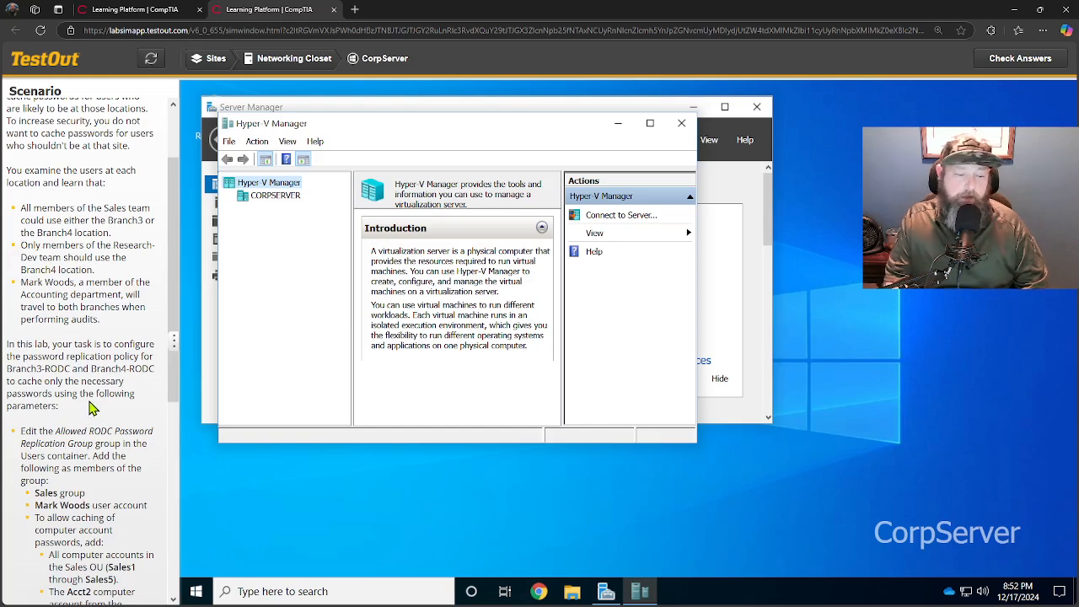
scroll(93, 409, down, 2)
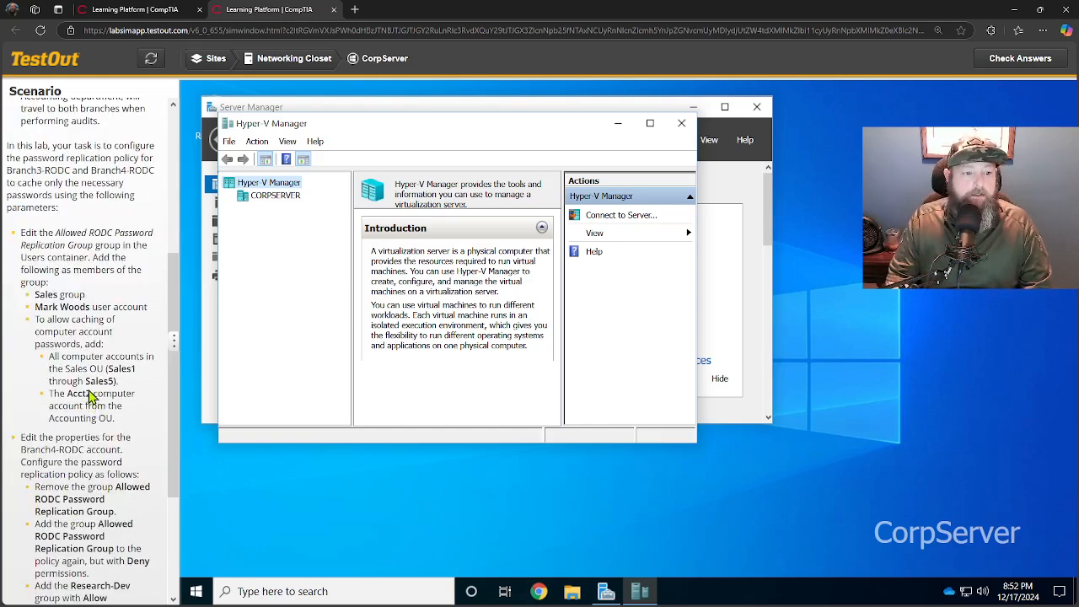
scroll(93, 401, down, 2)
scroll(92, 389, up, 3)
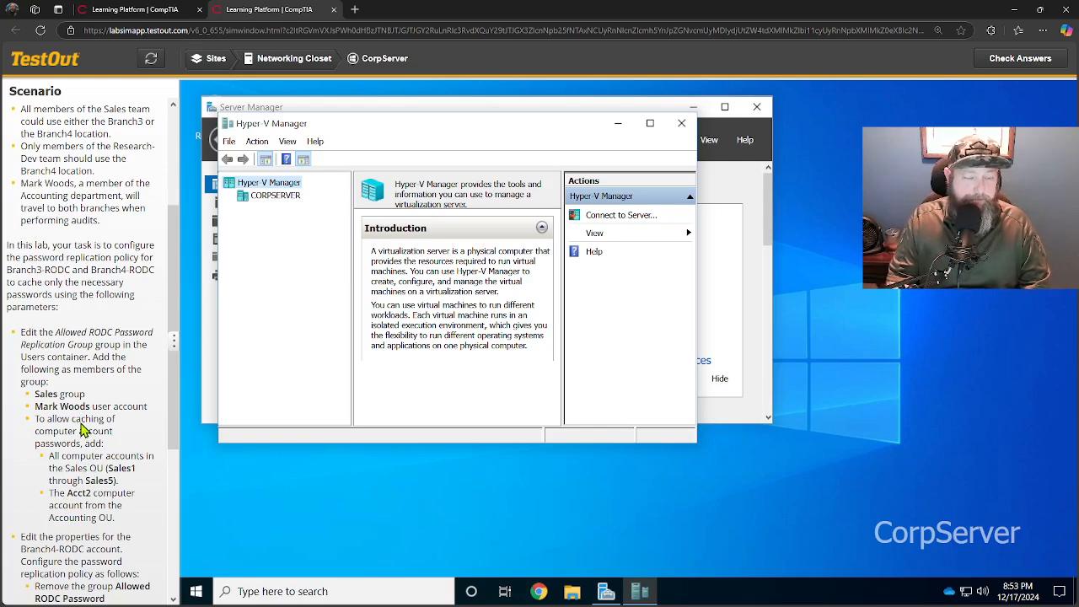
Connect to CorpDC on CORPSERVER and launch Active Directory Users and Computers.
click(270, 201)
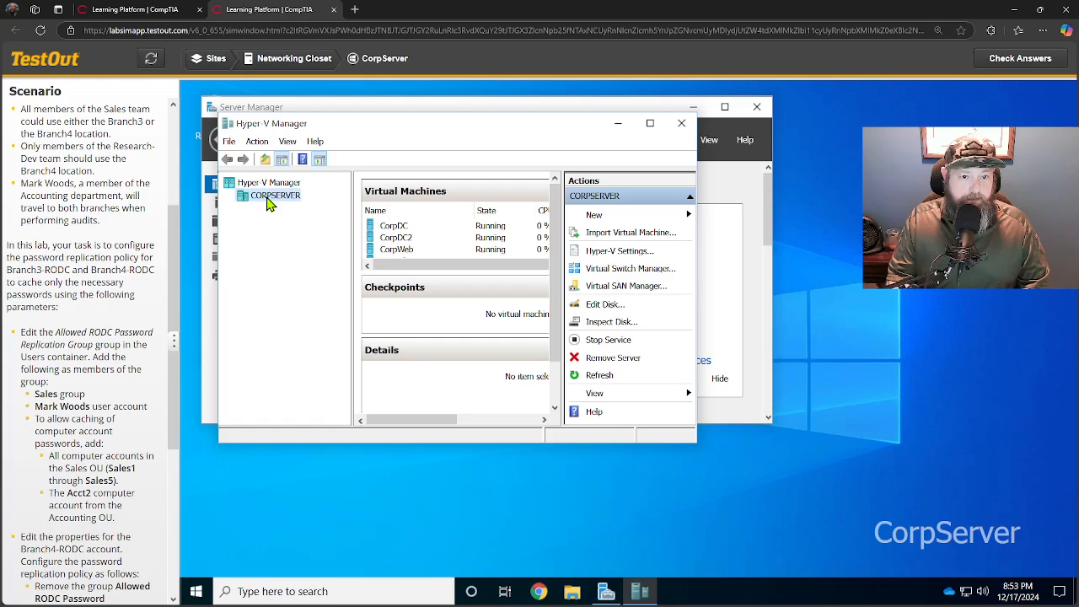
double_click(397, 227)
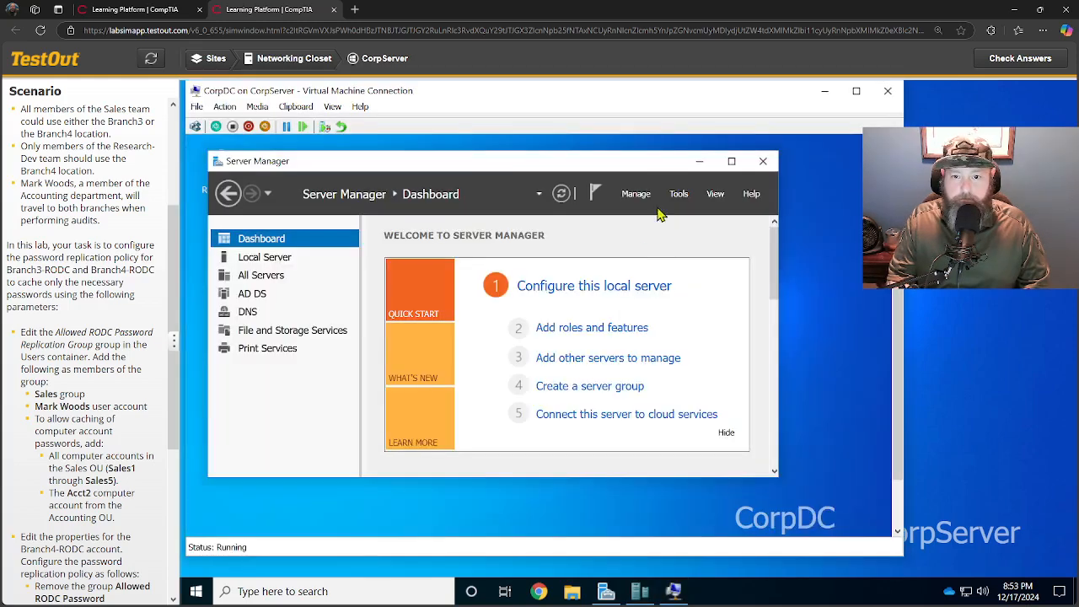
click(678, 196)
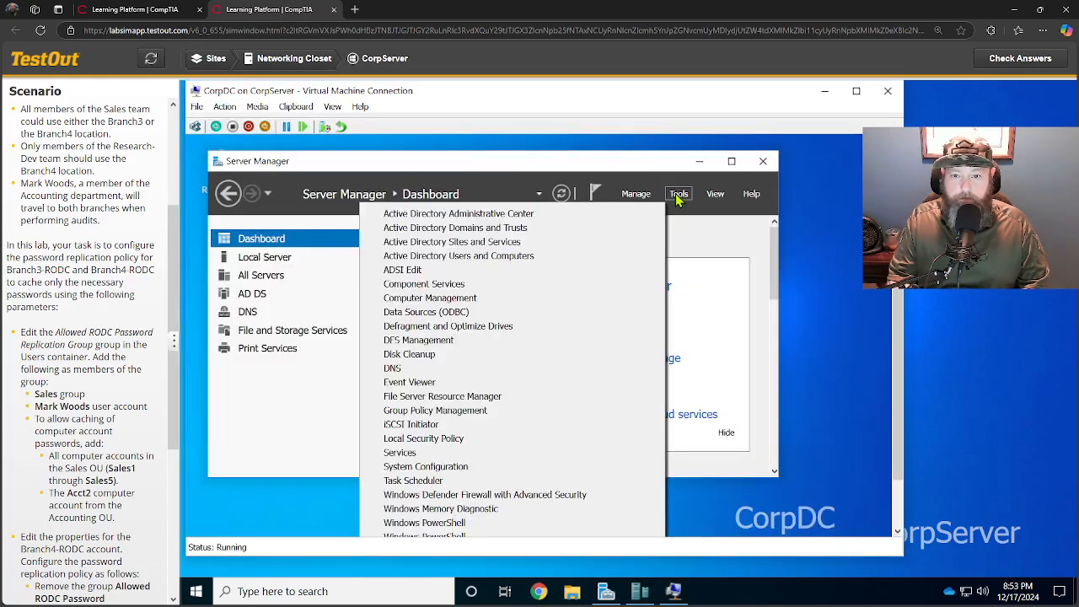
click(507, 263)
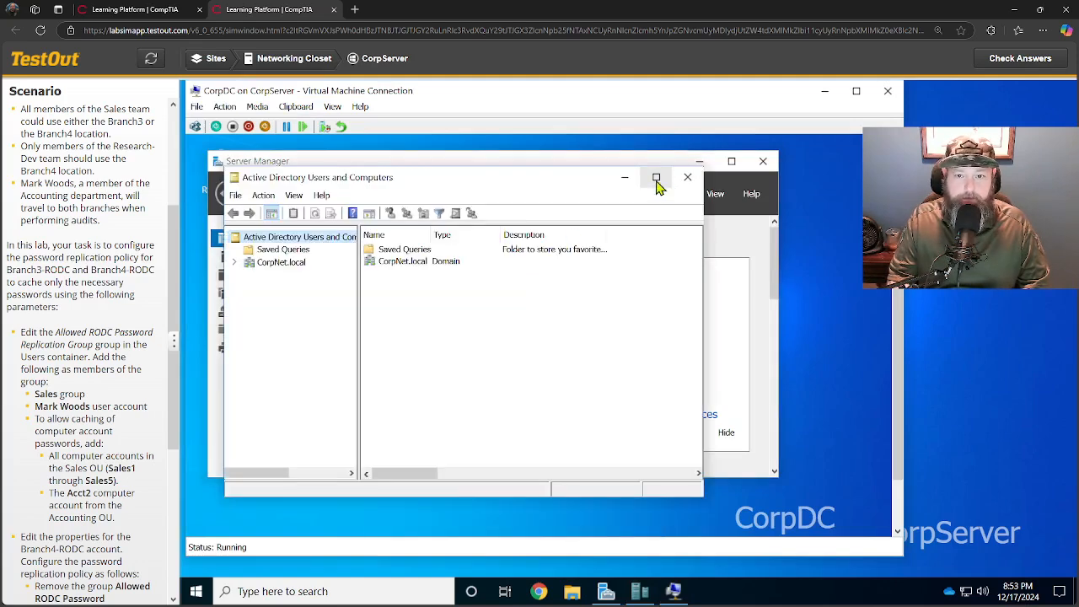
Maximize the window and browse to CorpNet.local's Users container, selecting the Allowed RODC group.
click(655, 178)
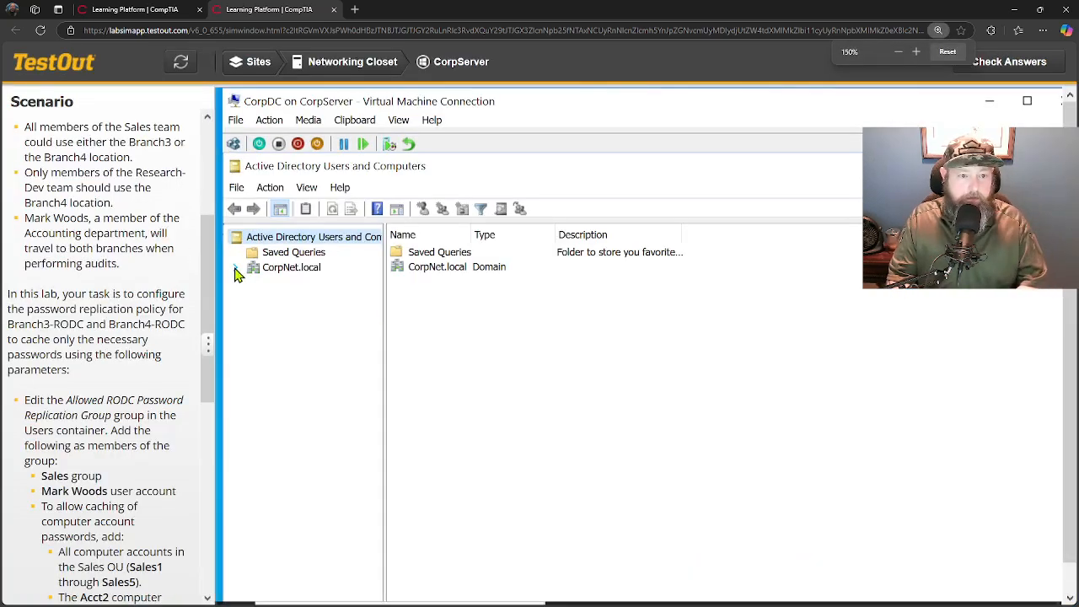
click(197, 231)
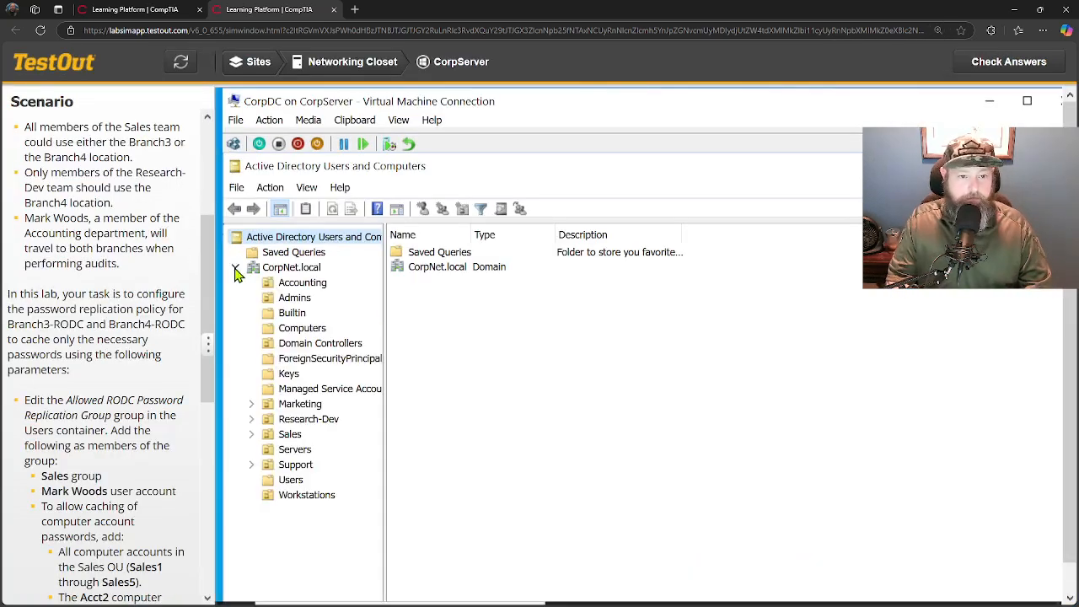
click(290, 481)
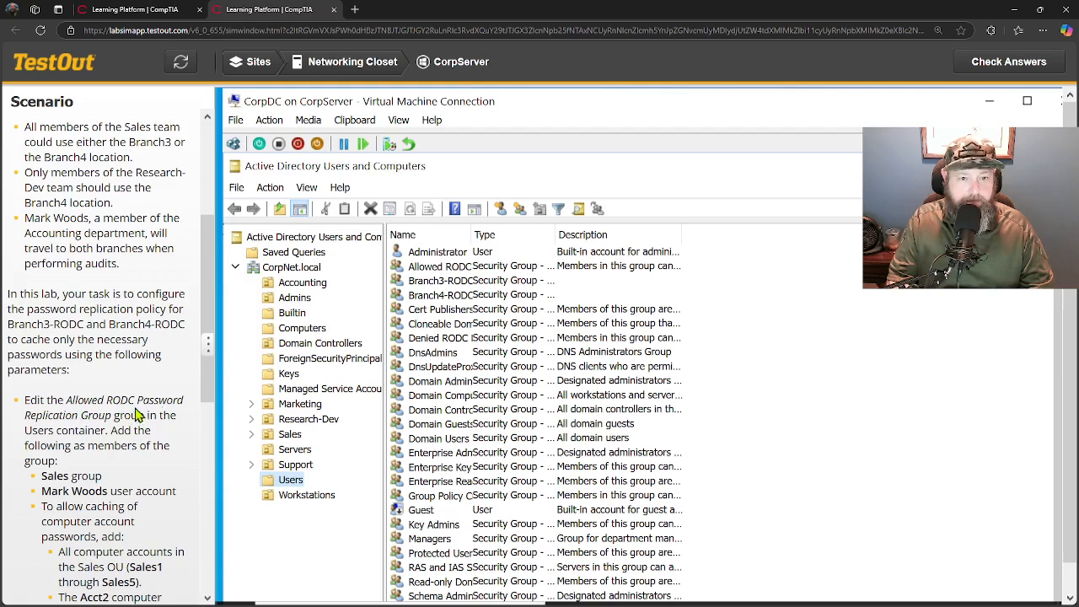
right_click(447, 270)
Open the Allowed RODC Password Replication Group's properties and review its empty Members list.
click(494, 418)
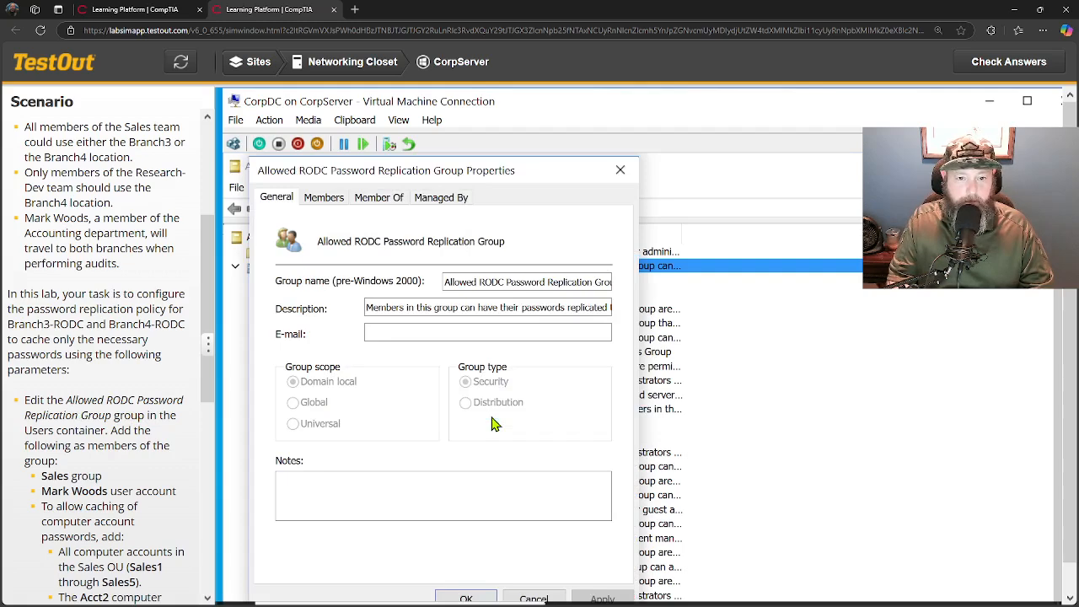
click(329, 201)
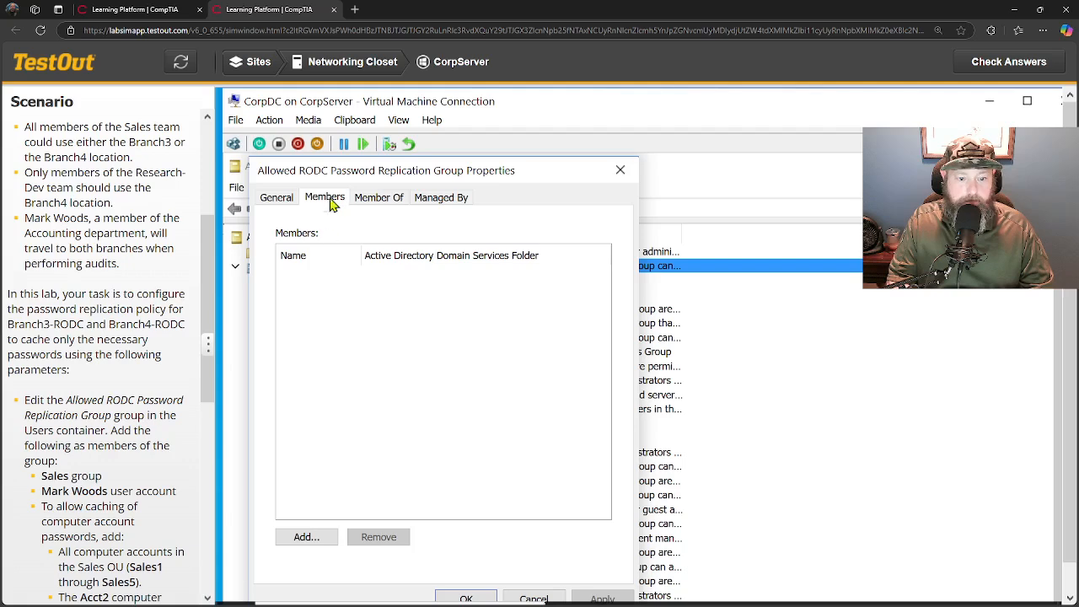
scroll(355, 389, down, 1)
scroll(355, 389, up, 1)
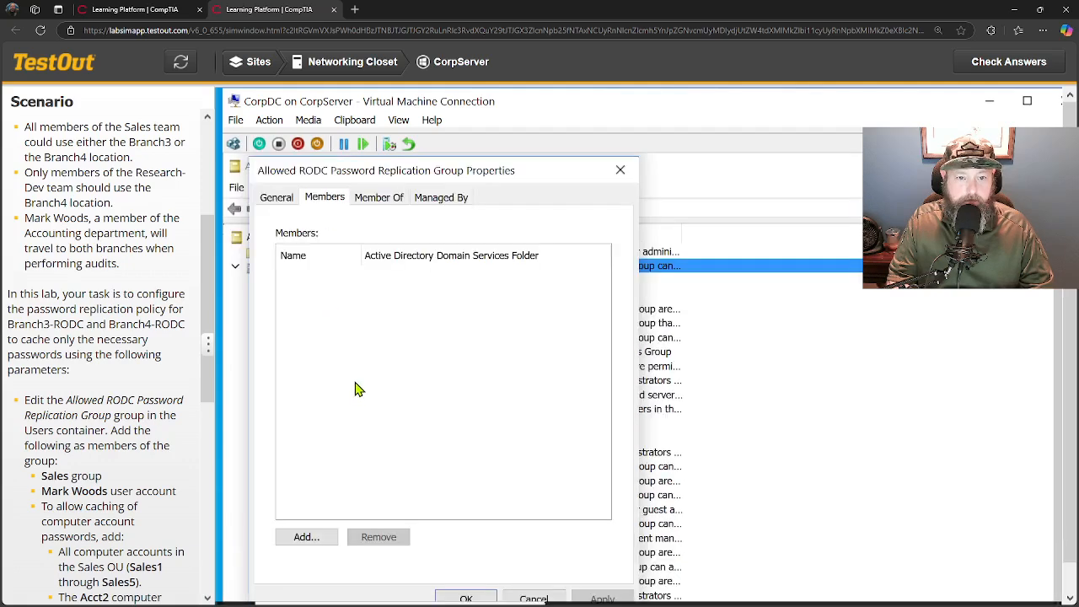
scroll(355, 389, down, 1)
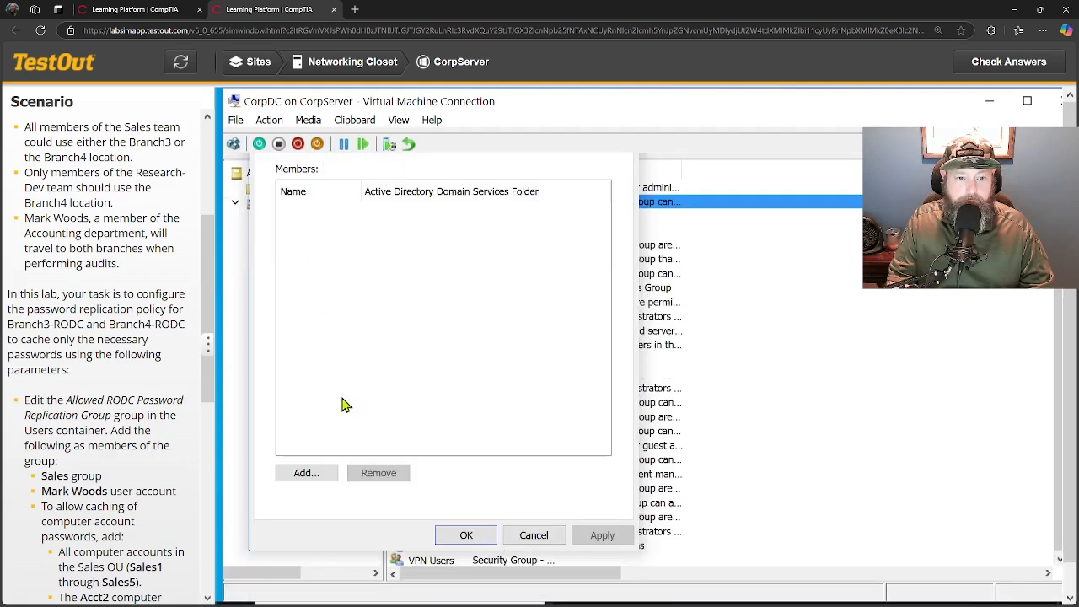
scroll(341, 403, up, 1)
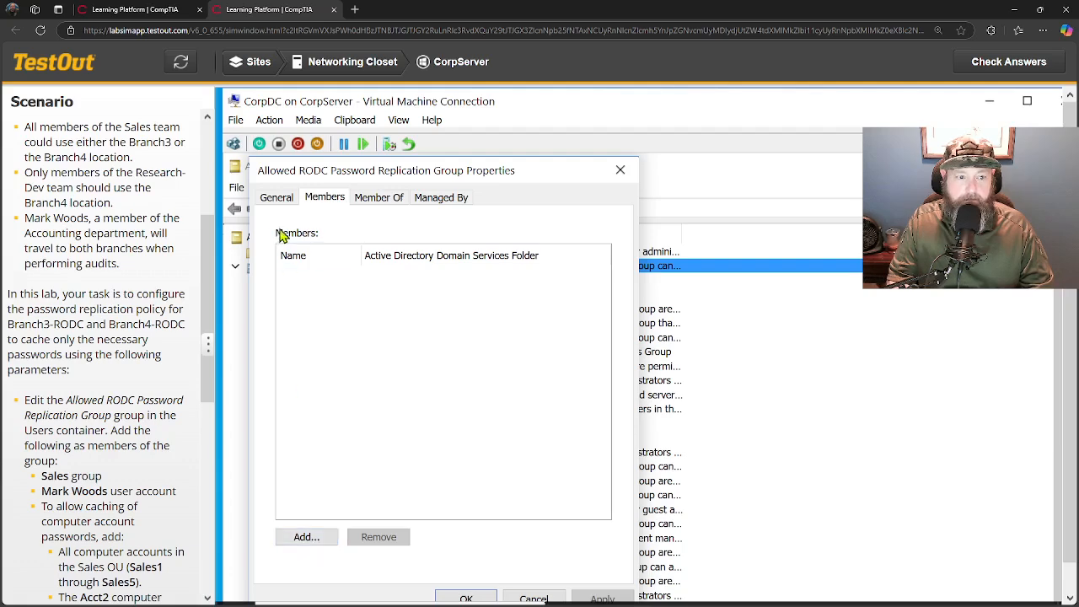
click(621, 170)
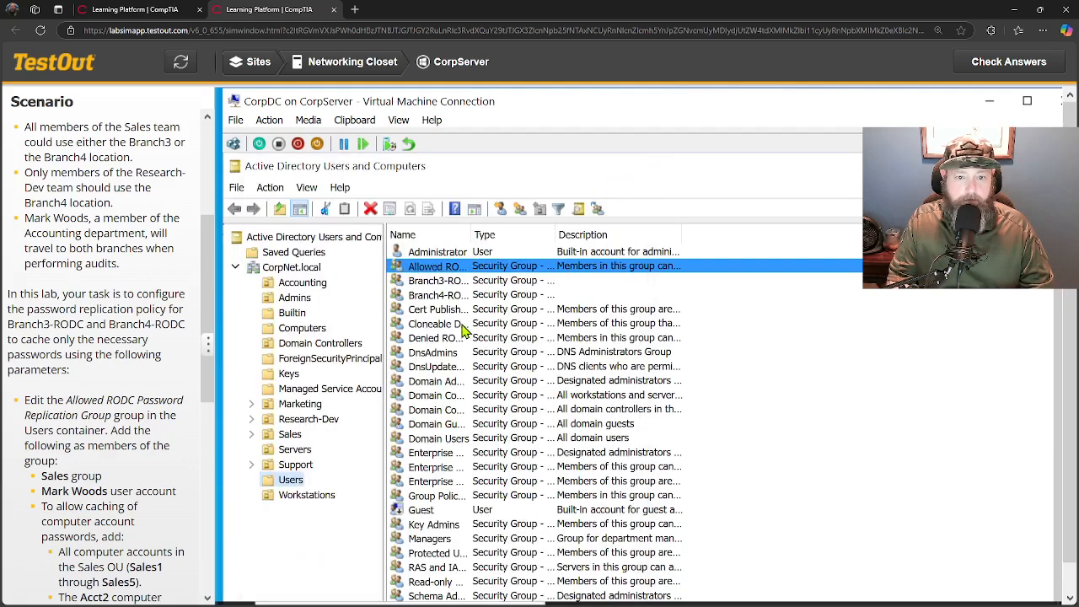
Reopen the group's properties, glance at Member Of and Managed By, and begin adding members.
right_click(435, 268)
click(471, 414)
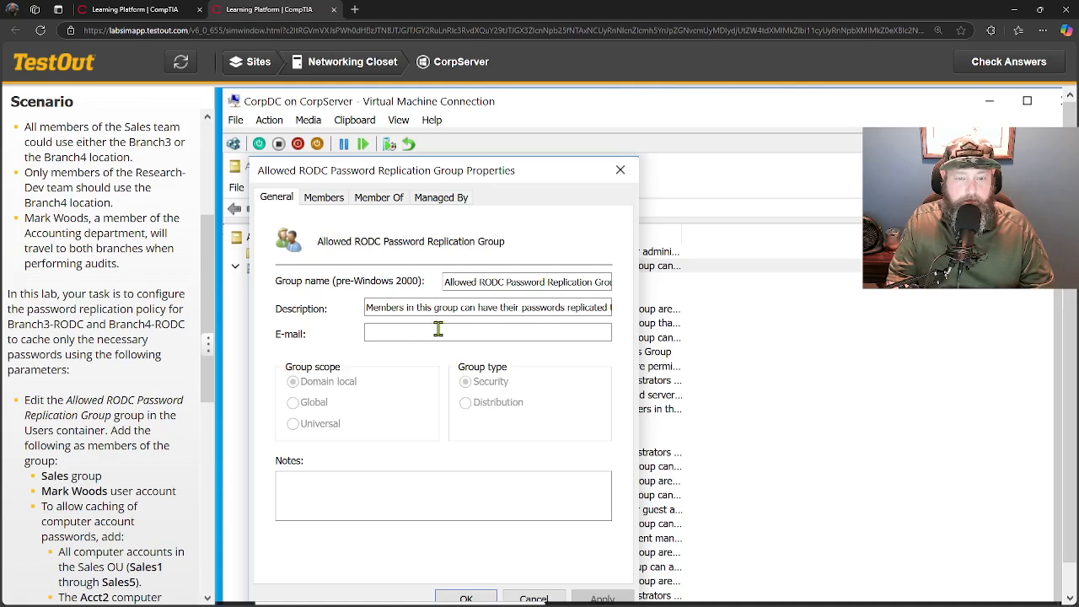
click(328, 200)
click(368, 201)
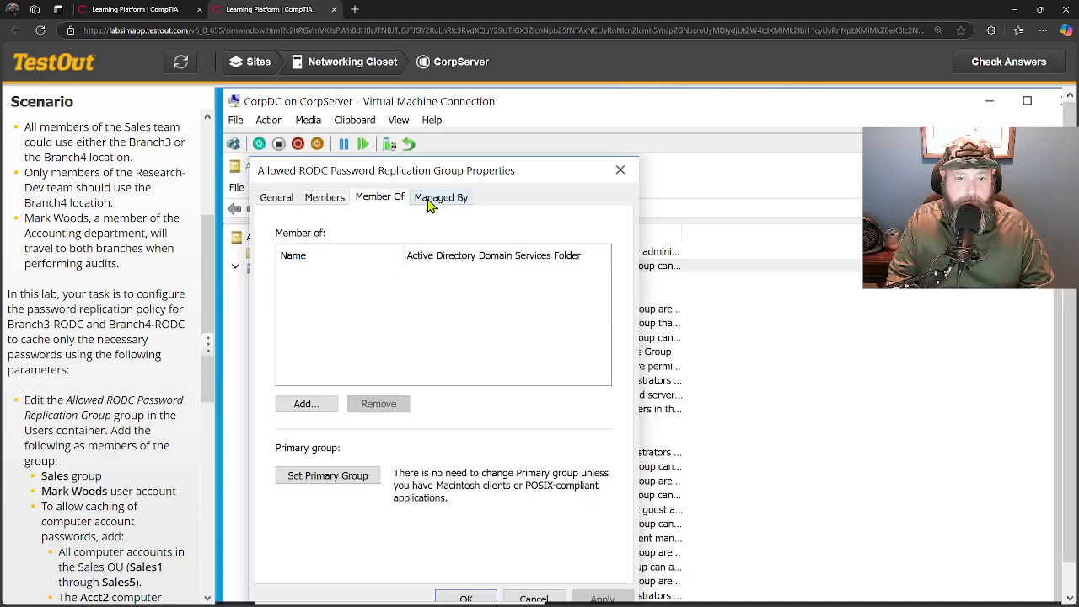
click(430, 200)
click(343, 201)
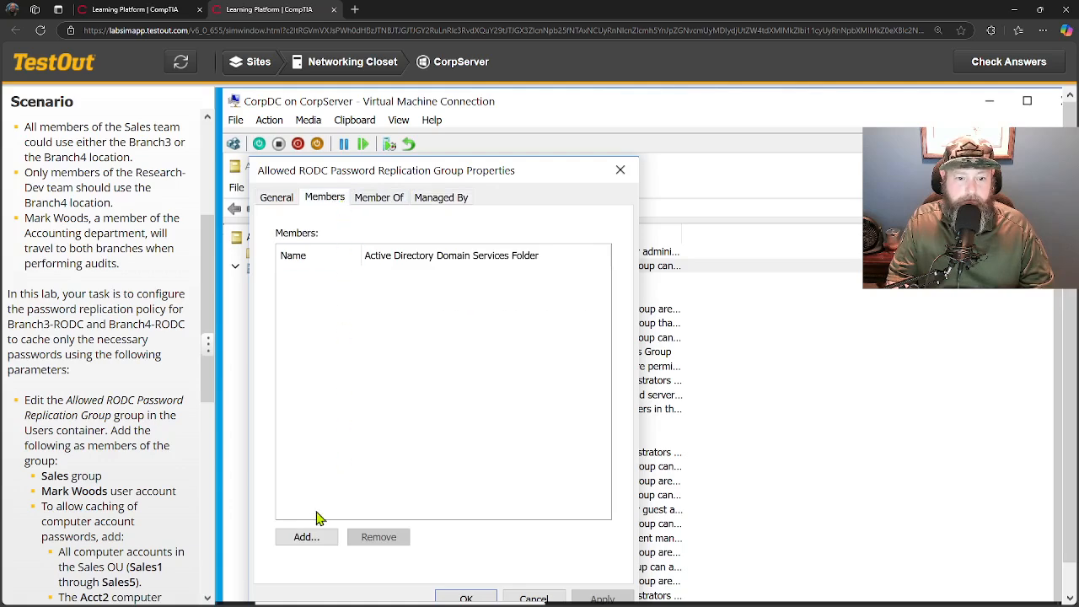
click(303, 540)
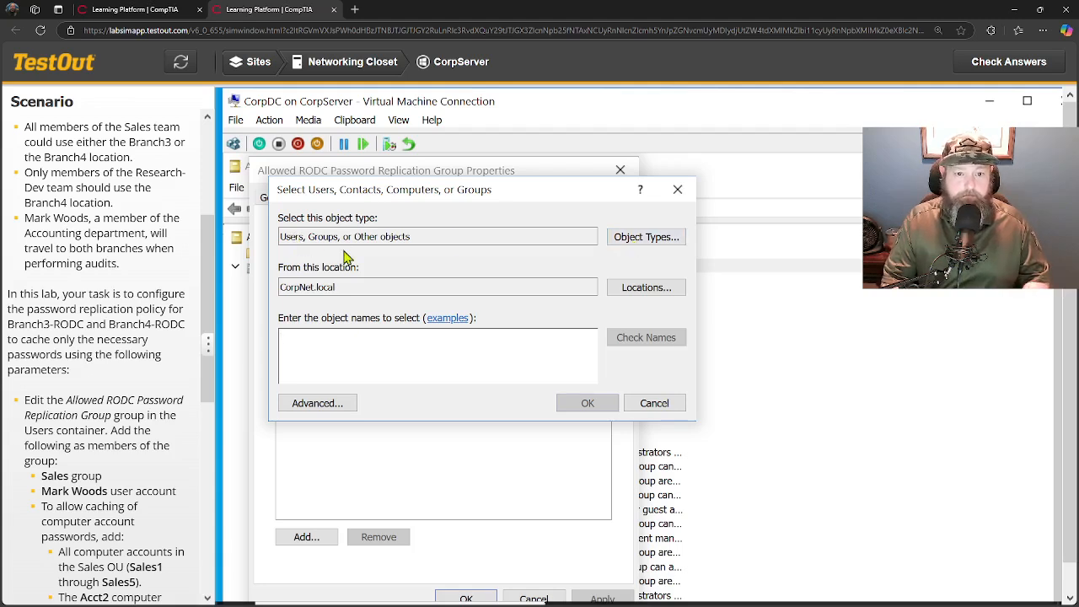
Limit the member search to Users, Groups and Computers, excluding Other objects.
click(628, 243)
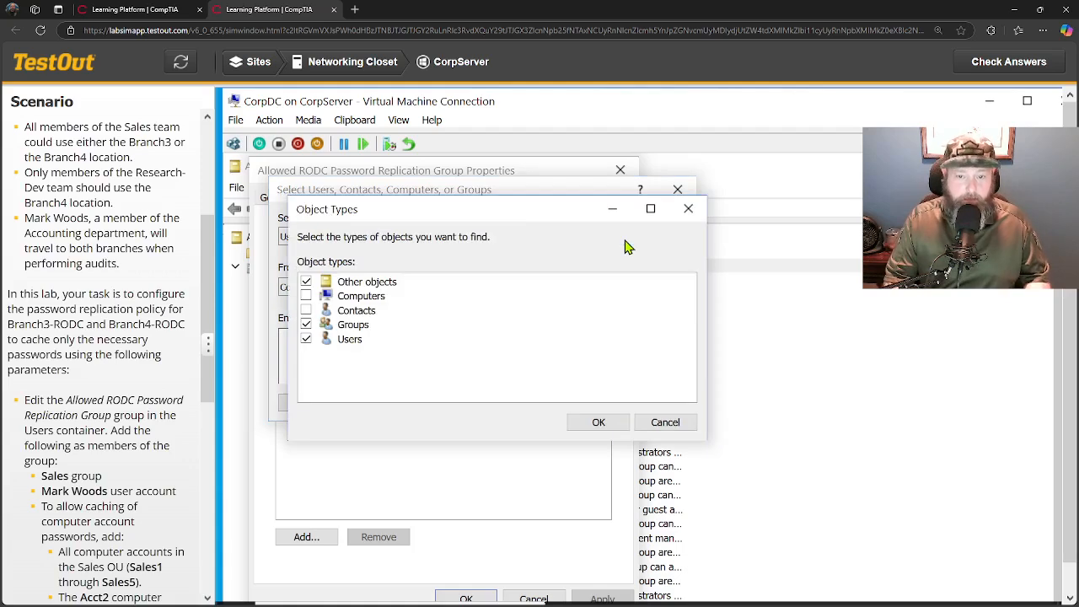
click(306, 281)
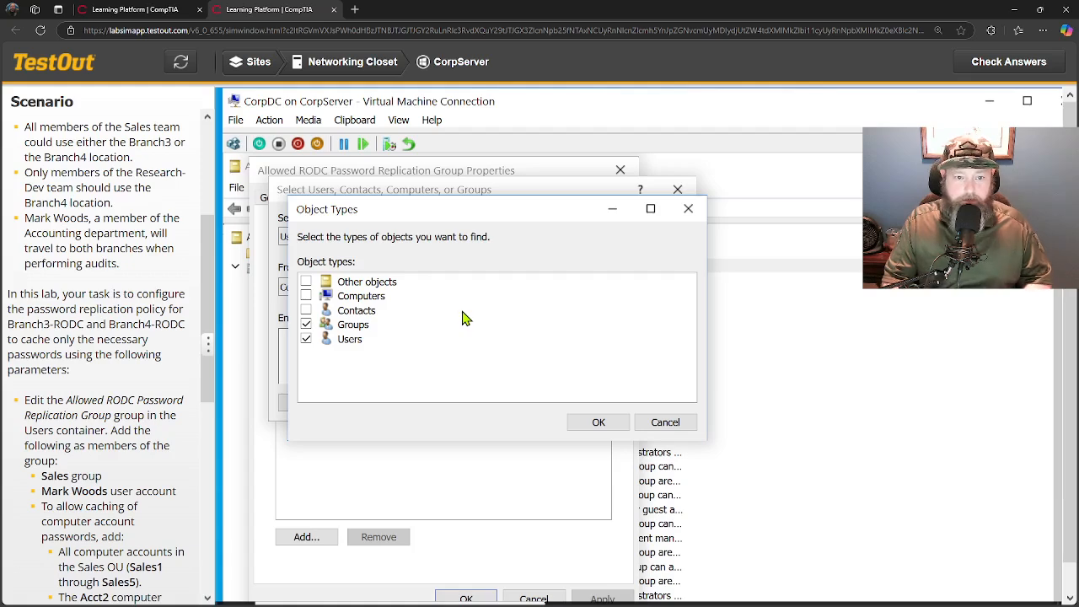
click(307, 296)
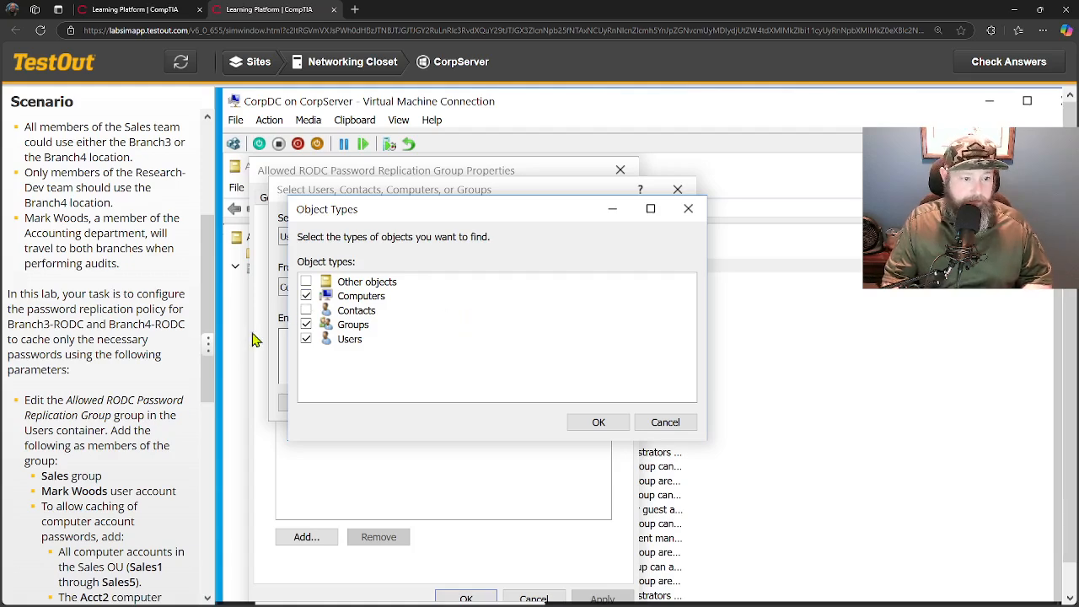
scroll(156, 421, down, 1)
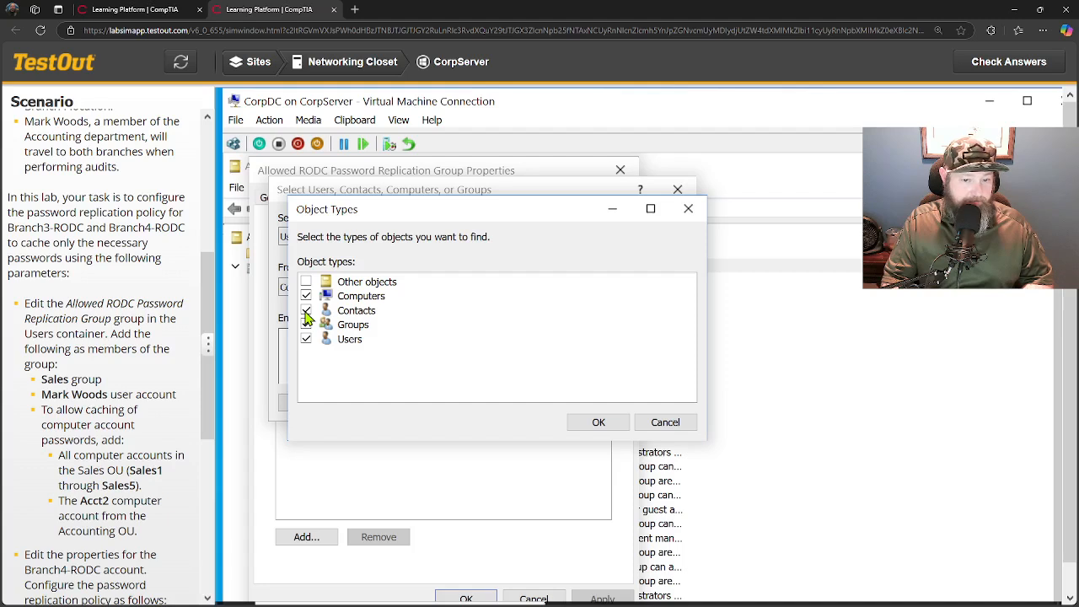
click(595, 422)
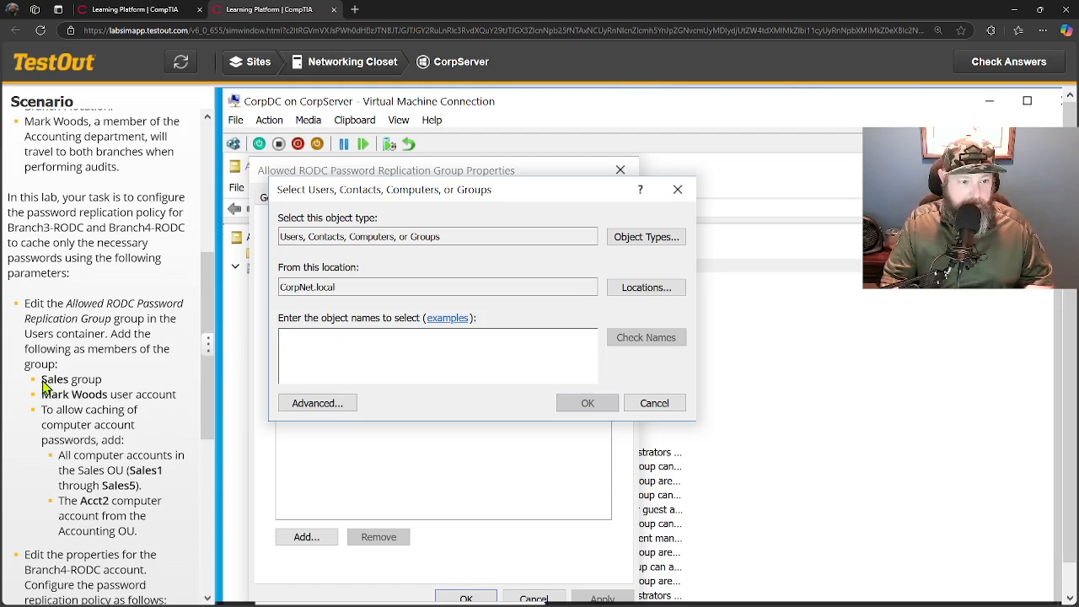
drag(43, 382, 69, 383)
key(ctrl+c)
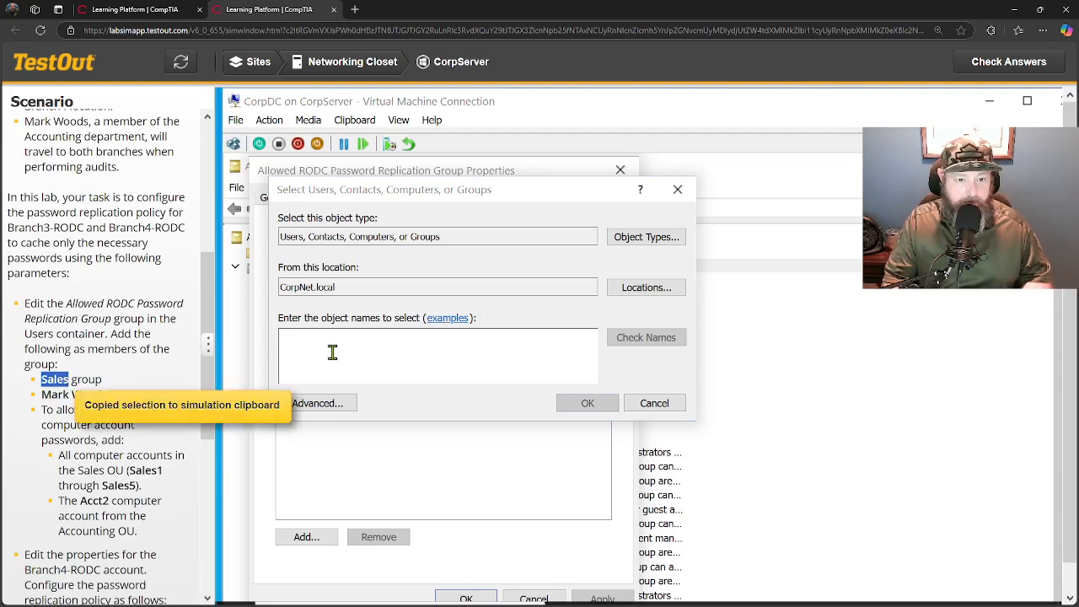
Enter Sales, the Accounting user's name and Sales1 as object names and resolve them.
click(333, 352)
key(ctrl+v)
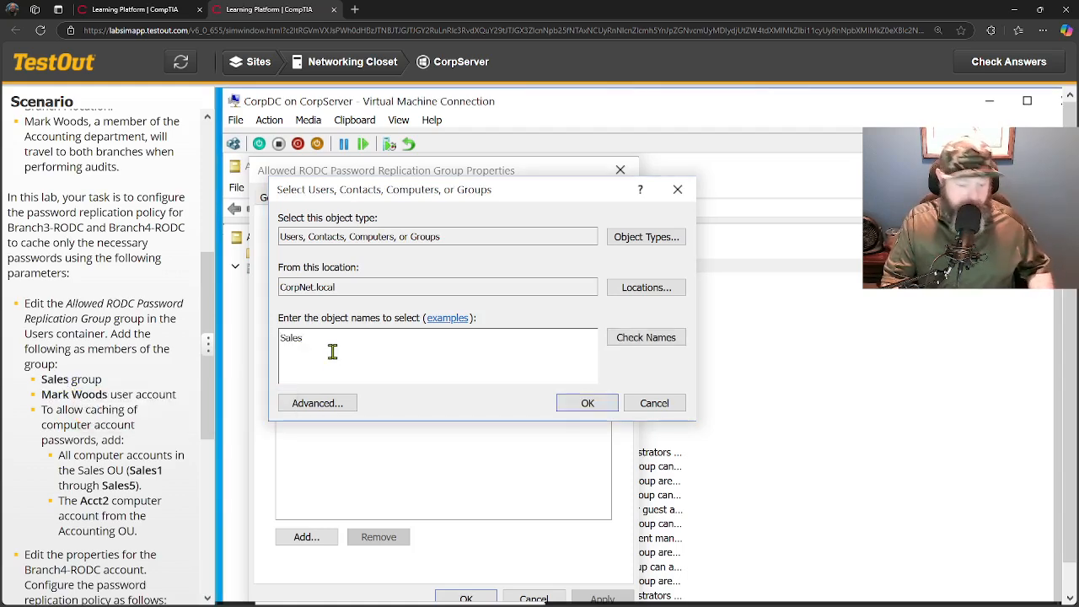
text(;)
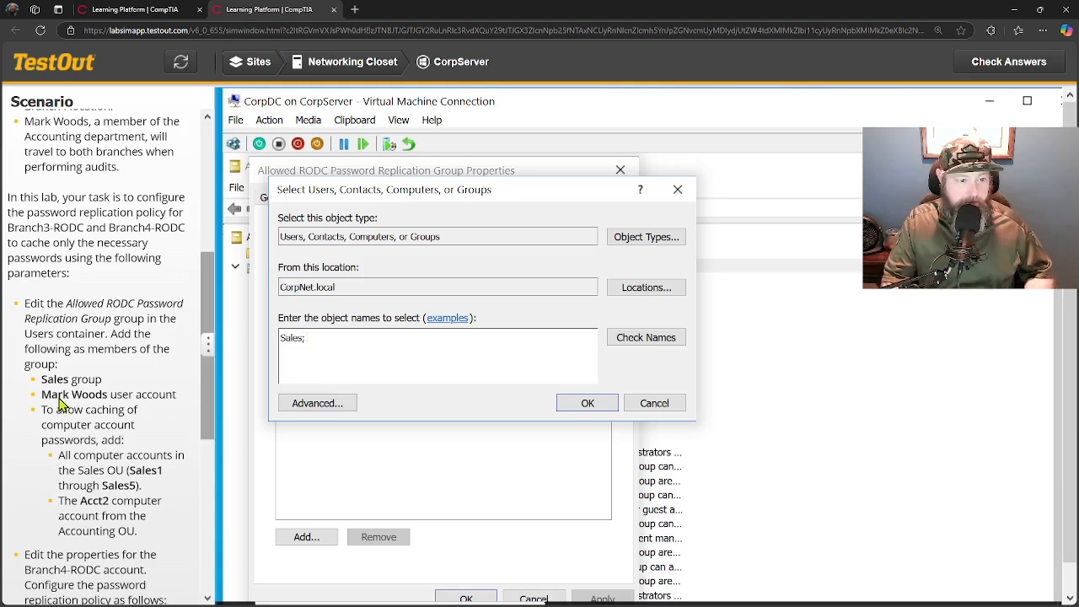
drag(42, 401, 108, 398)
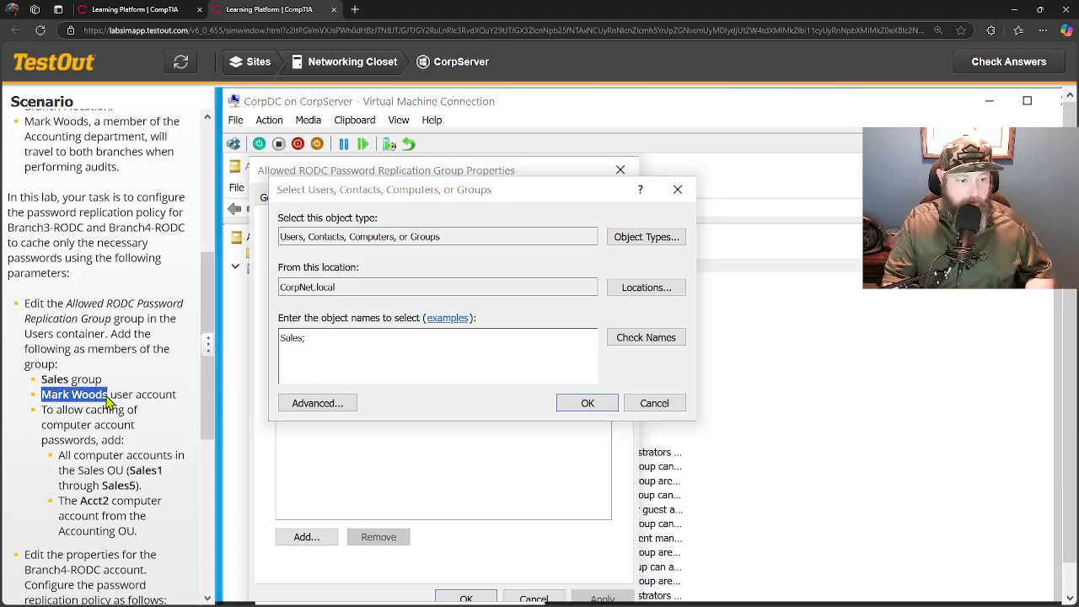
click(366, 351)
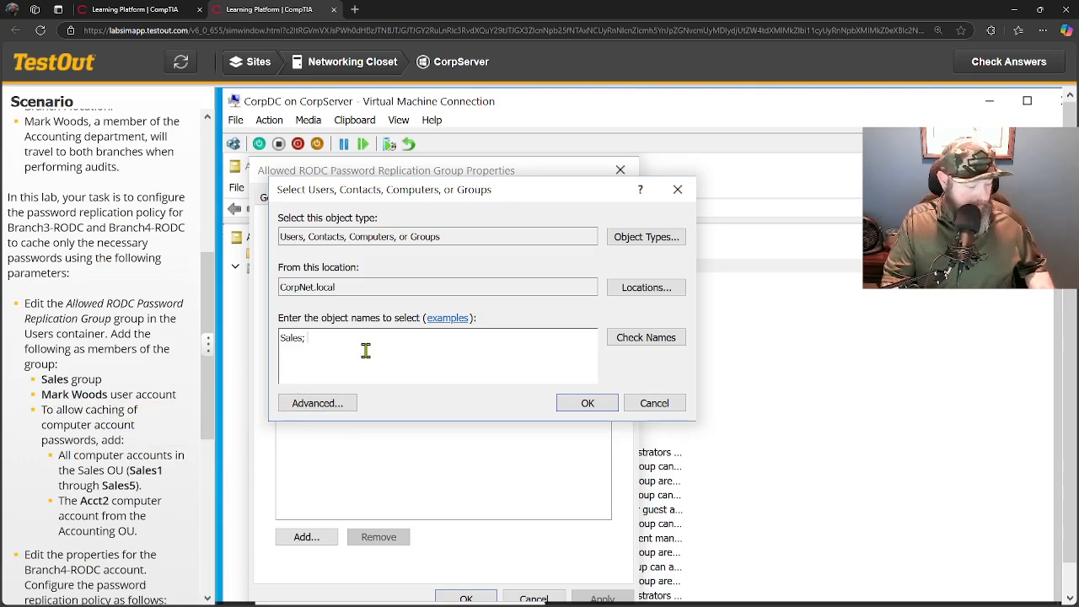
key(ctrl+v)
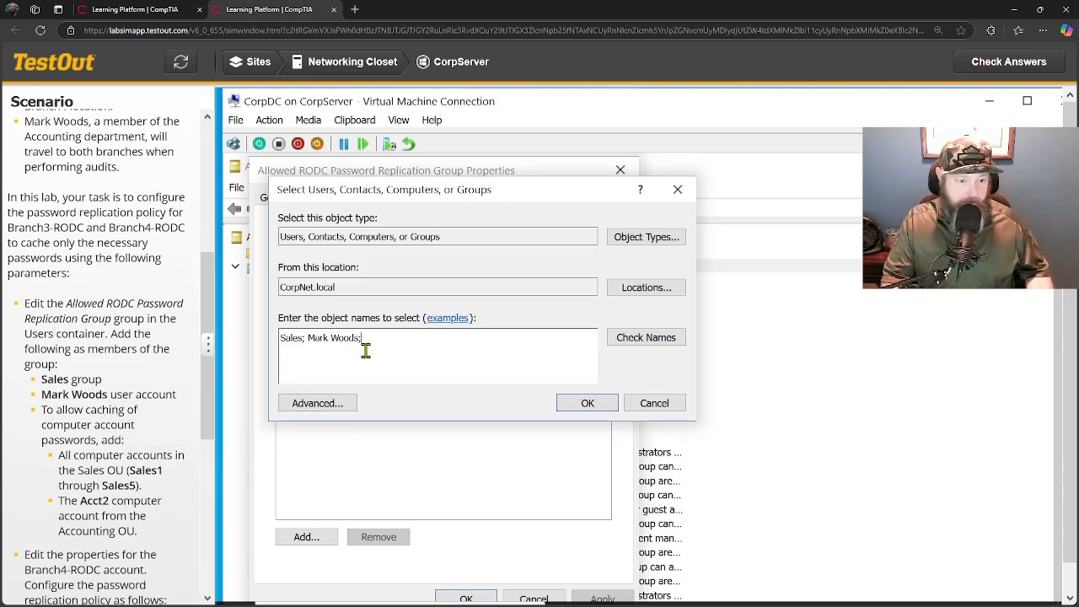
drag(128, 474, 167, 478)
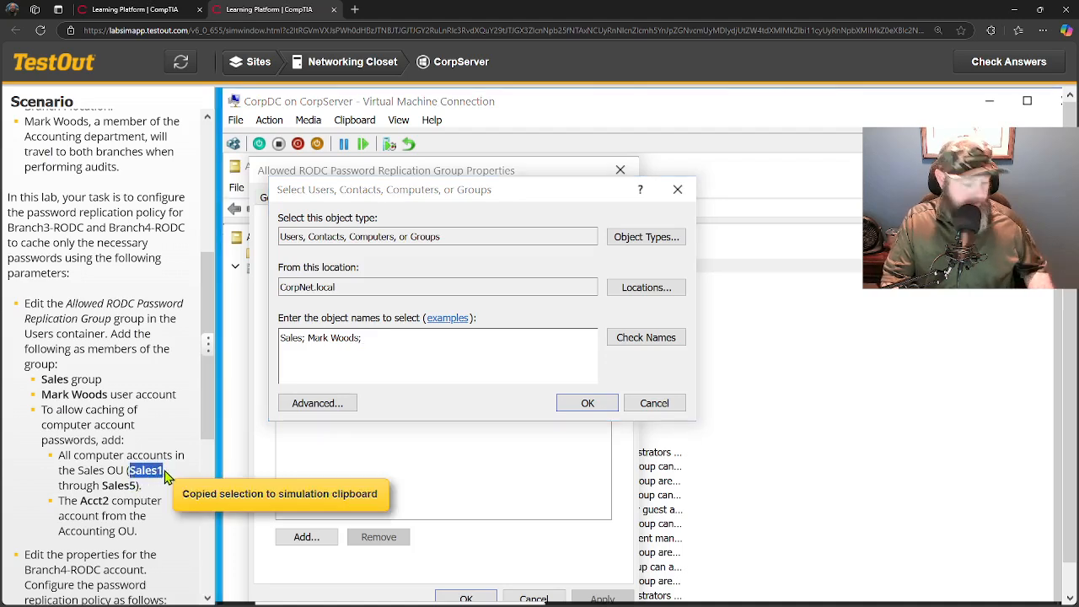
click(385, 339)
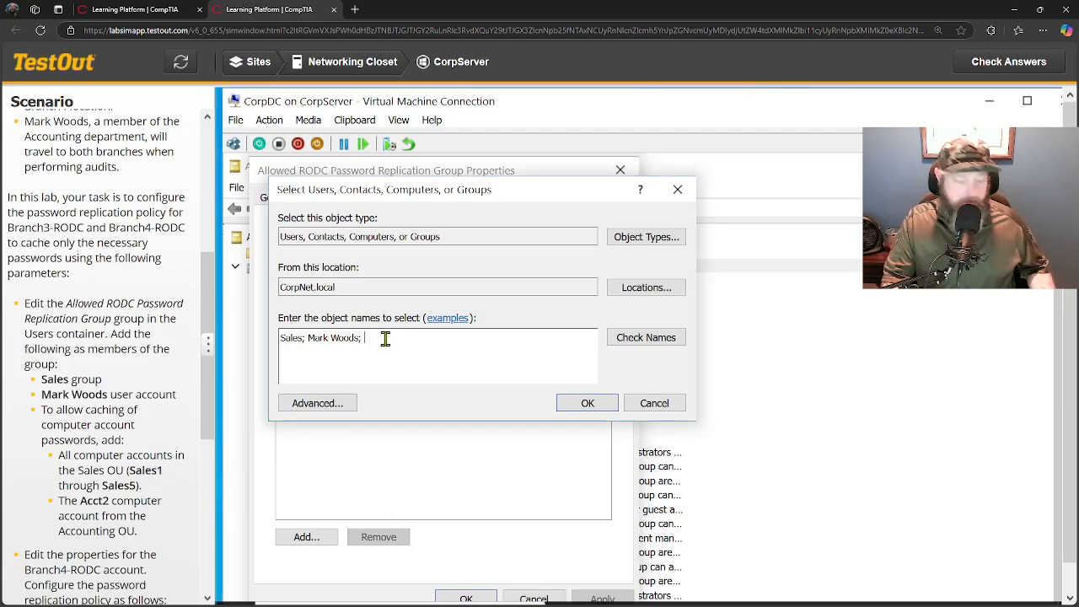
key(ctrl+v)
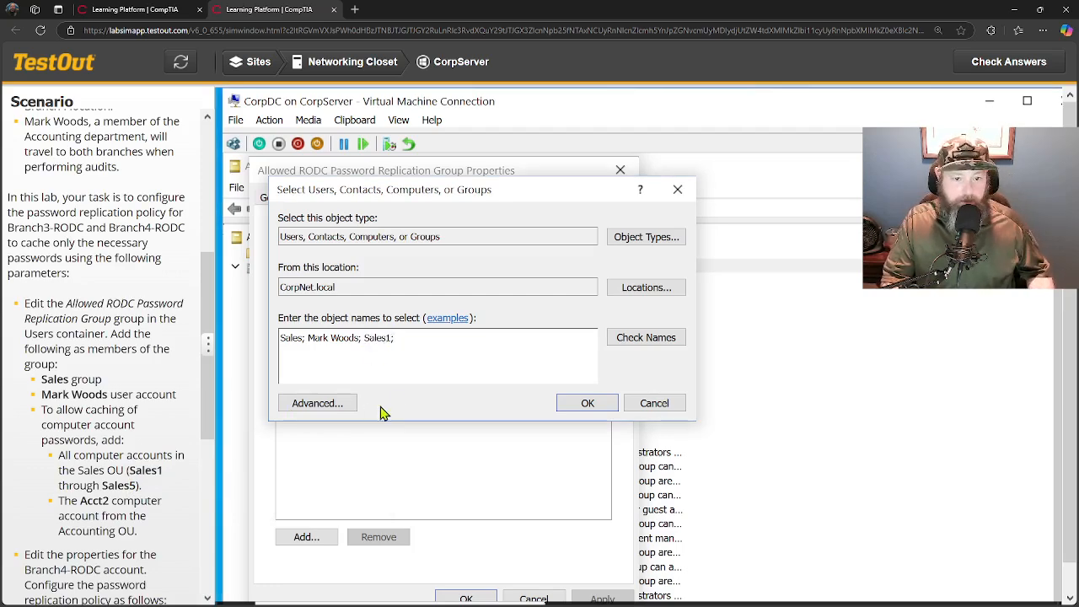
key(ctrl+k)
Add Sales2 through Sales5 and Acct2, verify the names, and save the new group members.
key(ctrl+v)
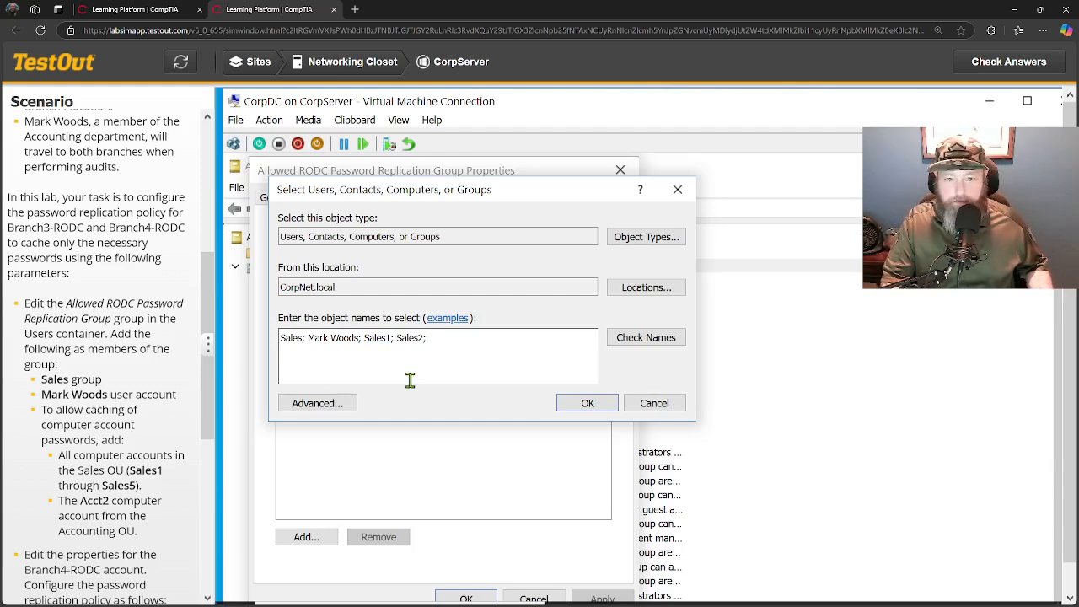
key(ctrl+v)
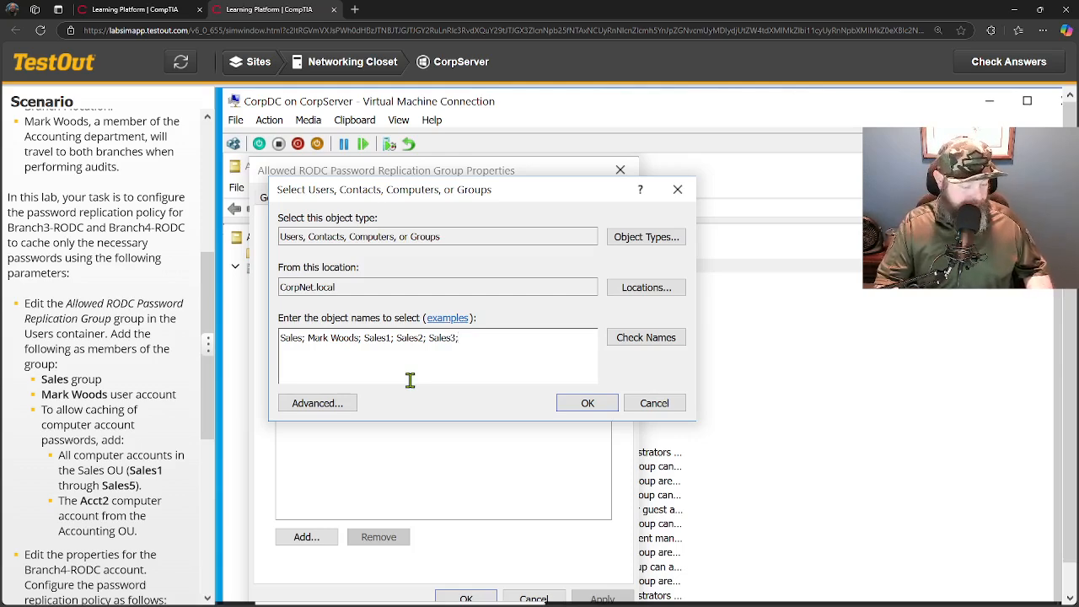
key(ctrl+v)
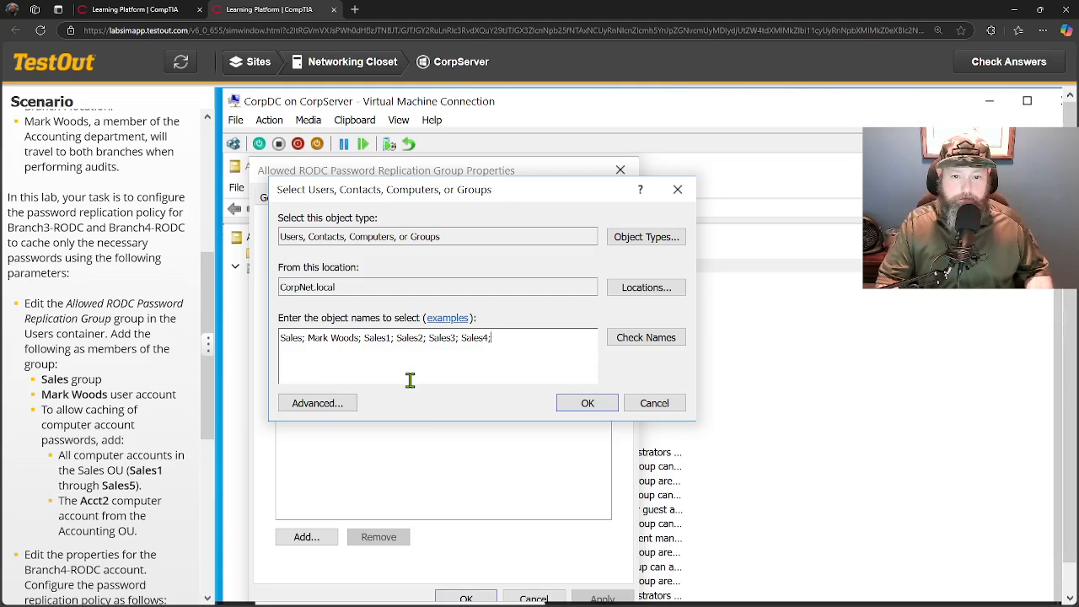
key(ctrl+v)
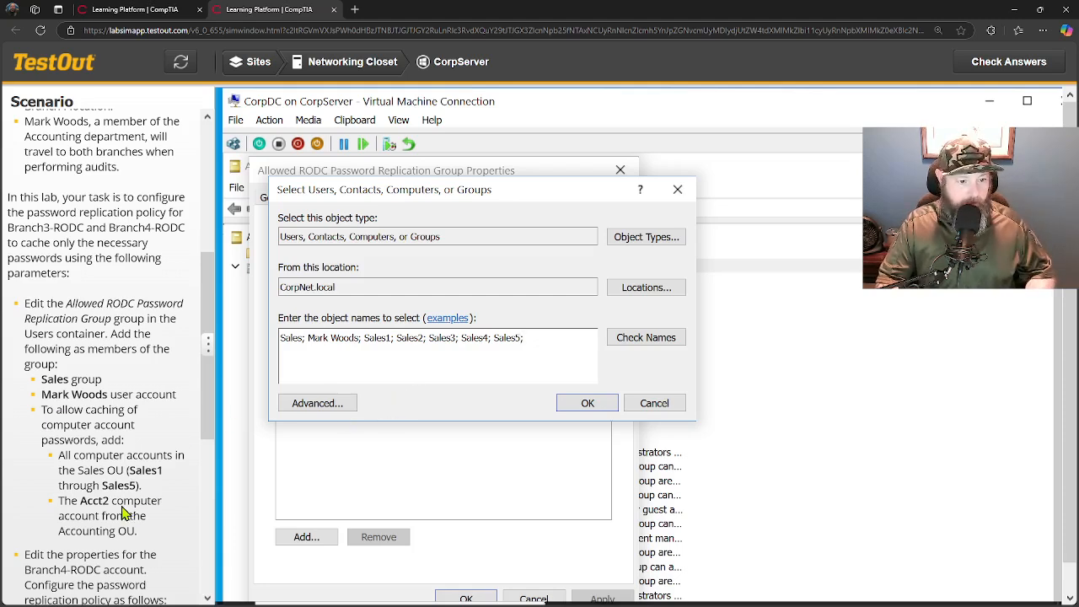
drag(81, 507, 116, 511)
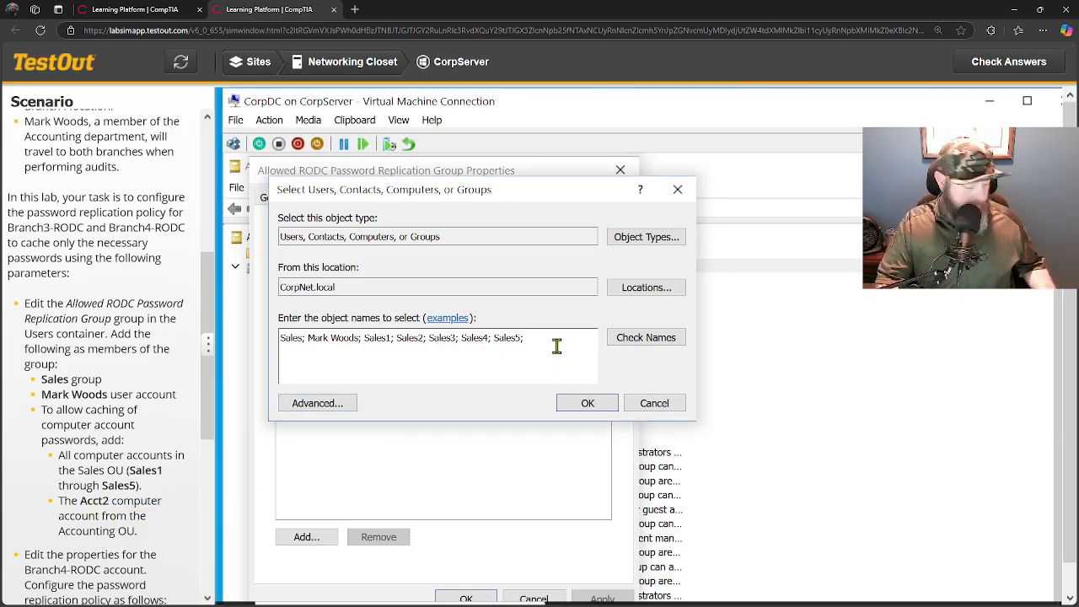
key(ctrl+v)
click(631, 341)
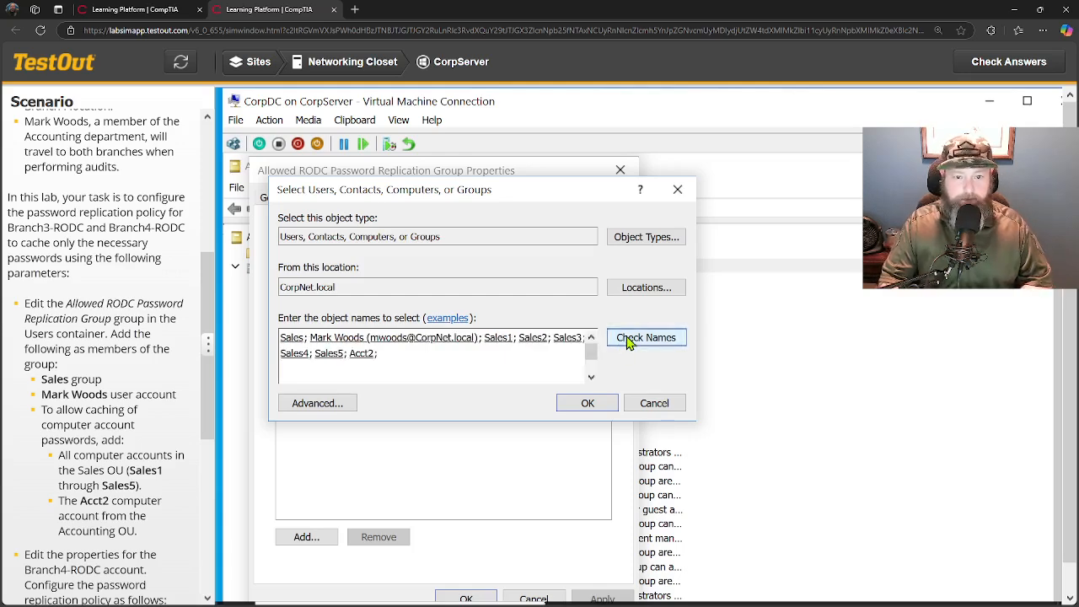
click(588, 404)
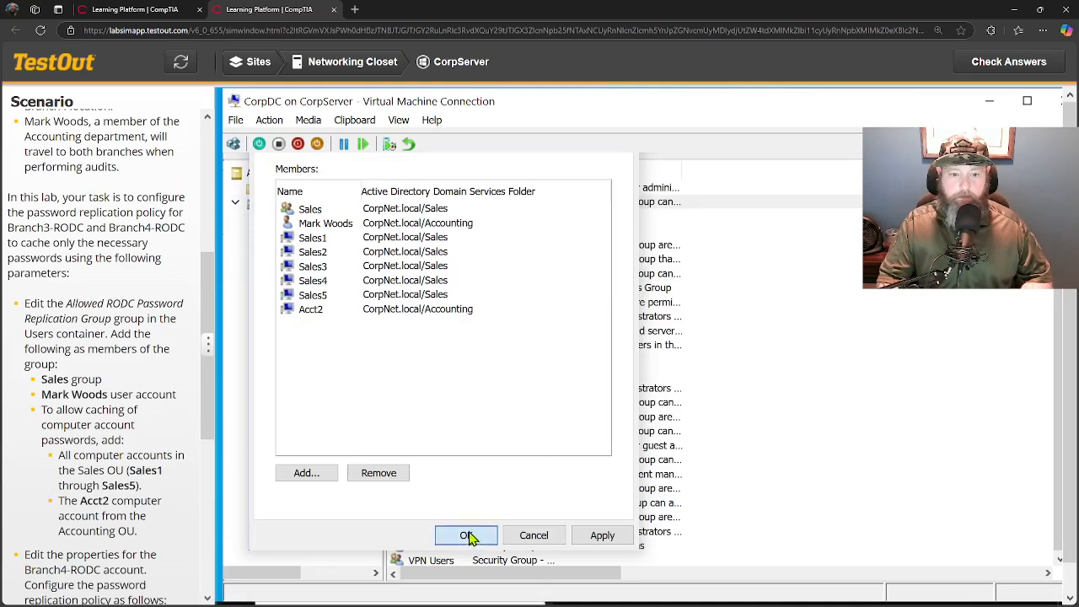
click(468, 536)
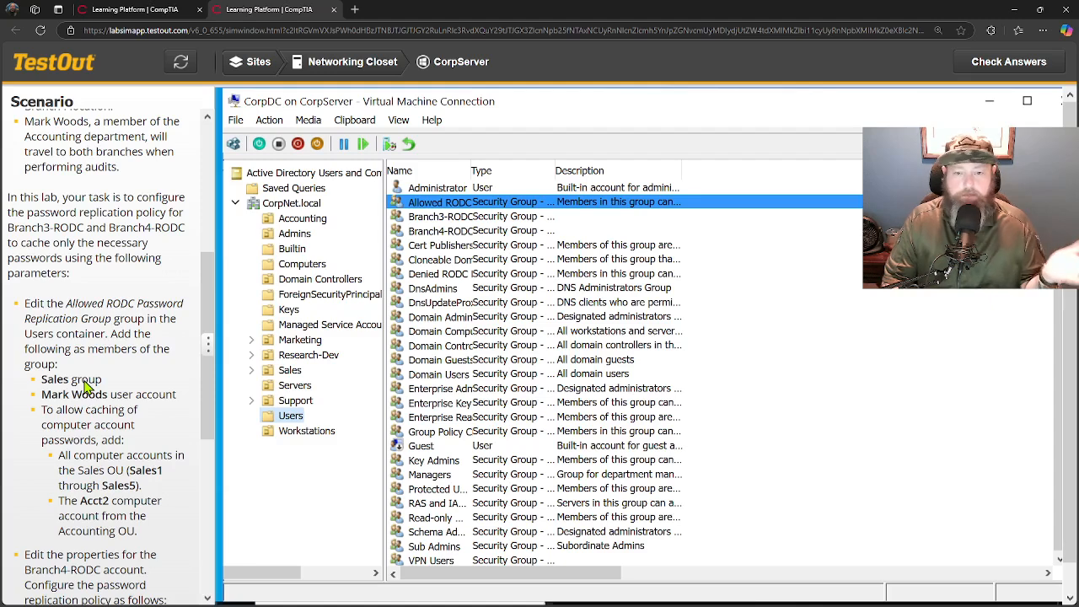
scroll(85, 386, down, 3)
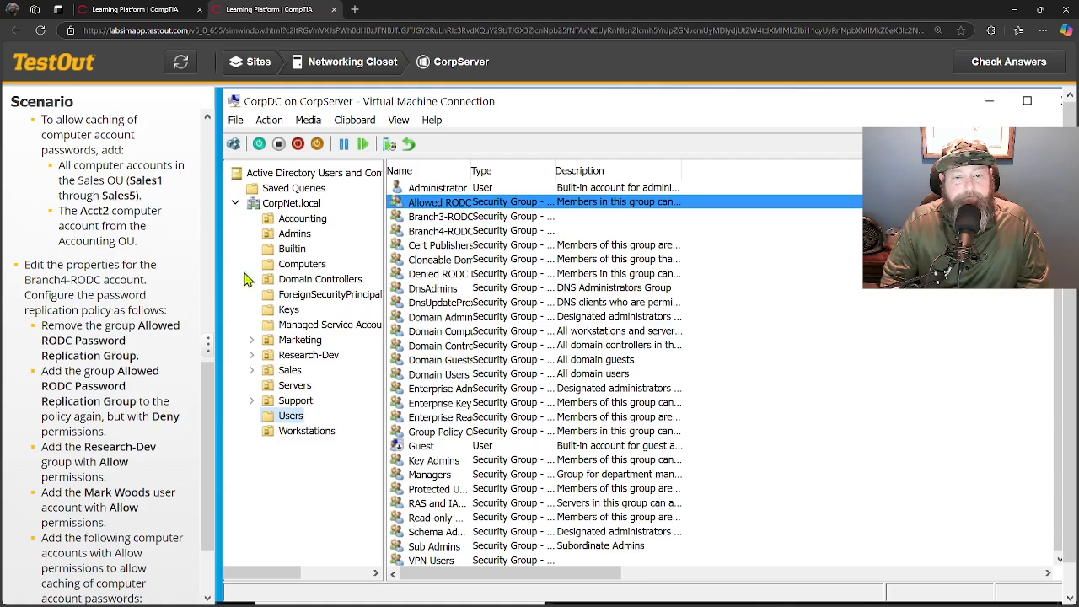
View the Branch4-RODC Admins group's properties without making changes.
right_click(430, 233)
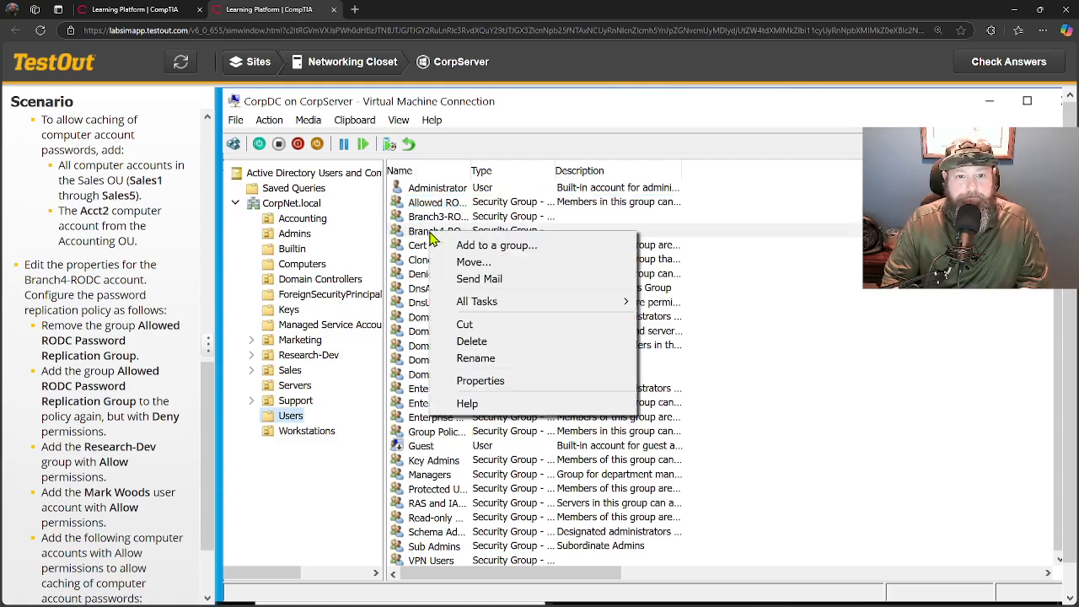
click(485, 383)
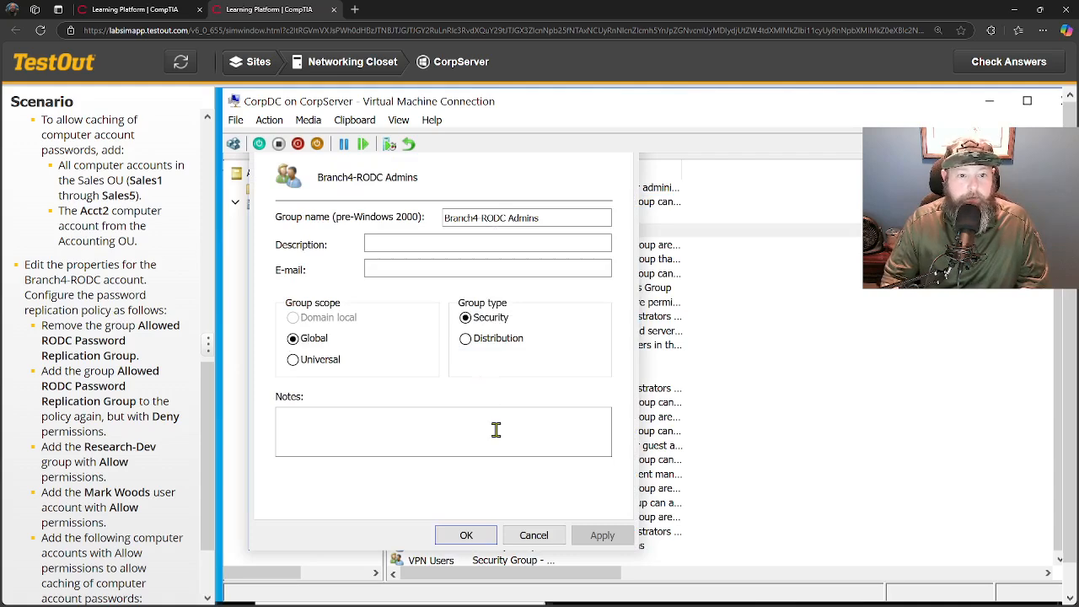
click(547, 539)
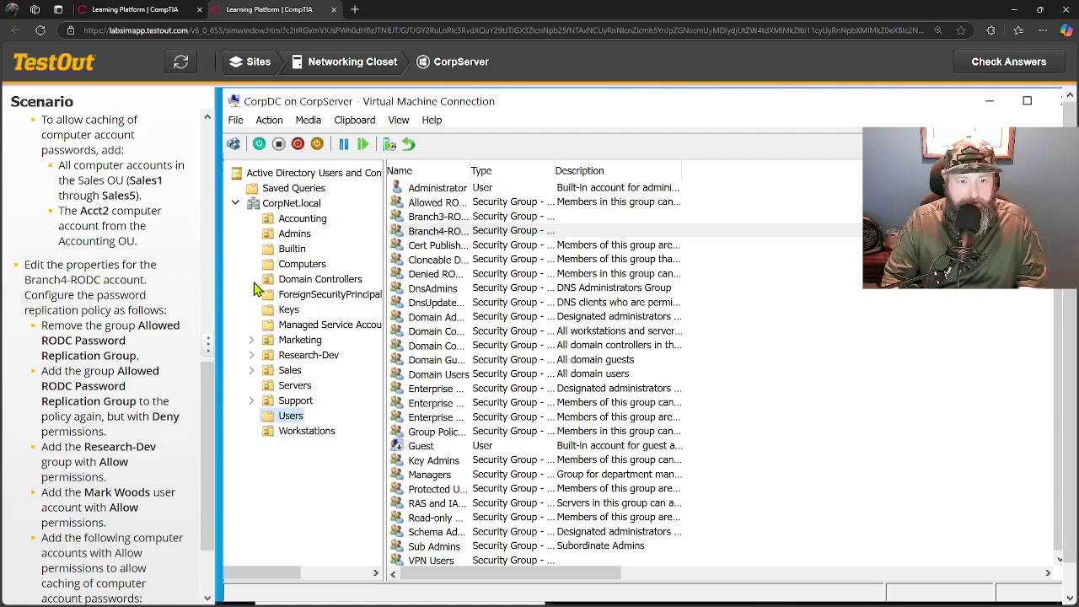
Review the Branch4-RODC computer's properties in Domain Controllers, then close them.
click(290, 285)
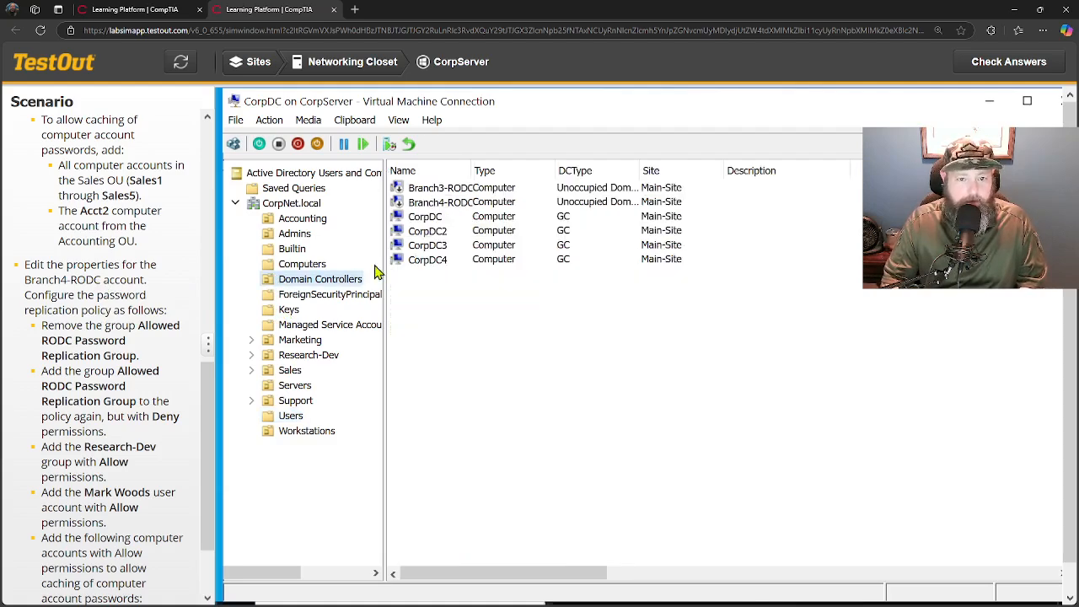
right_click(436, 208)
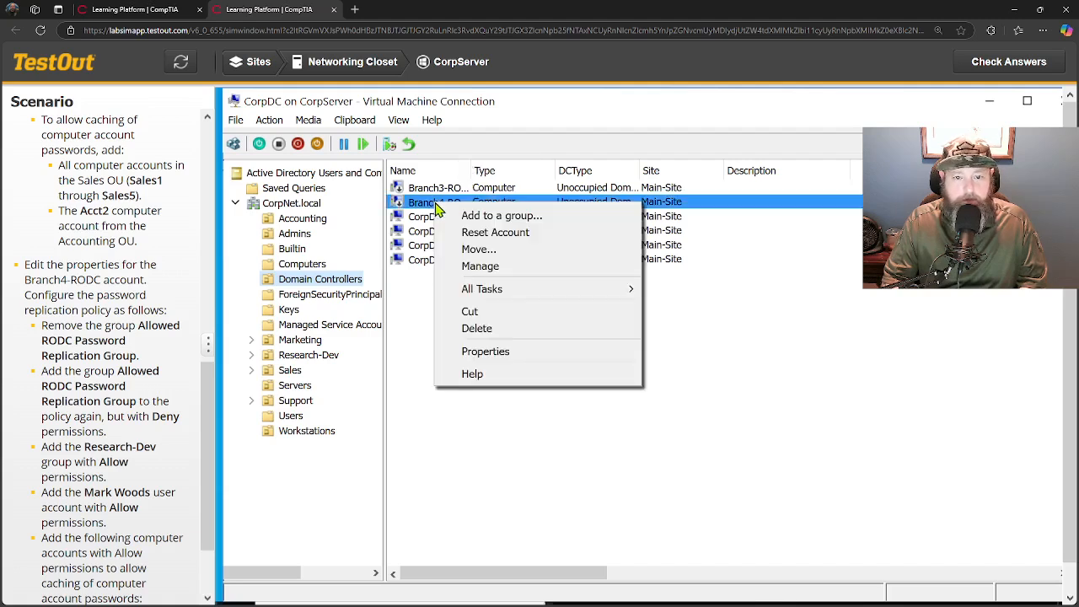
click(474, 351)
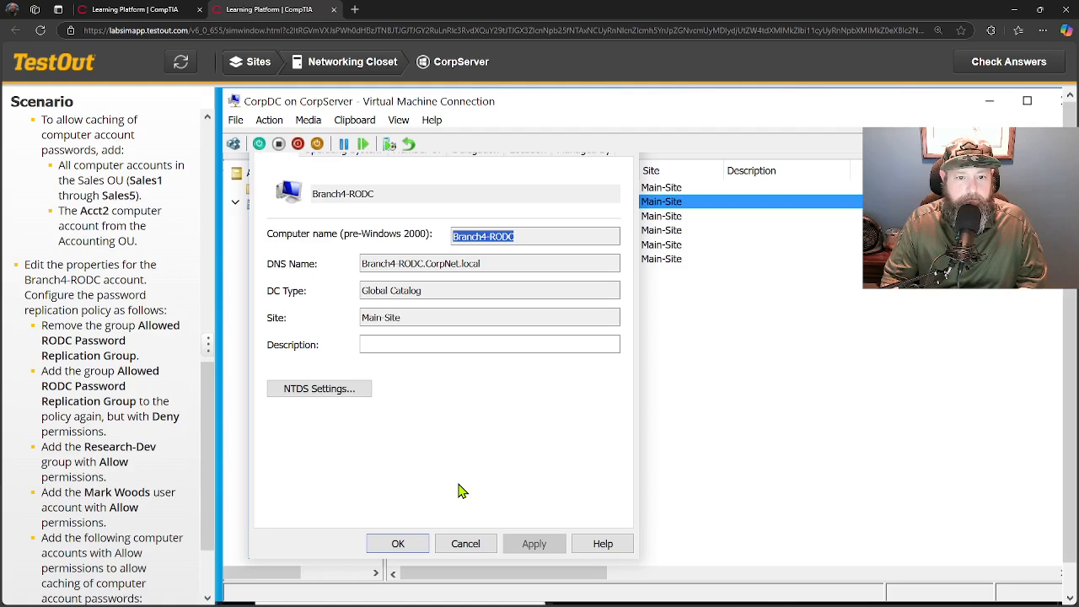
click(466, 543)
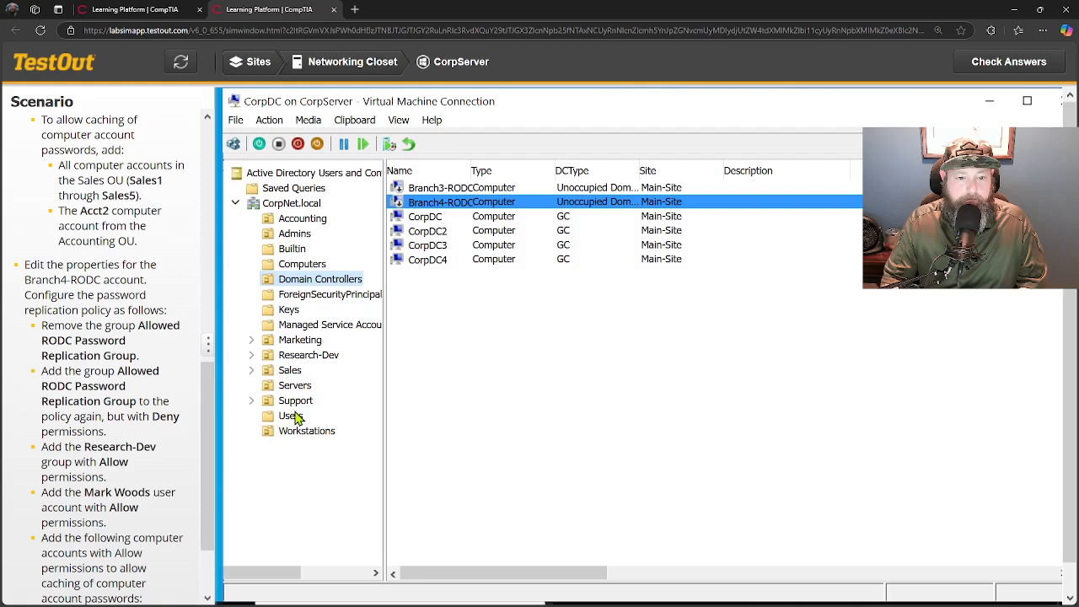
right_click(419, 206)
click(447, 346)
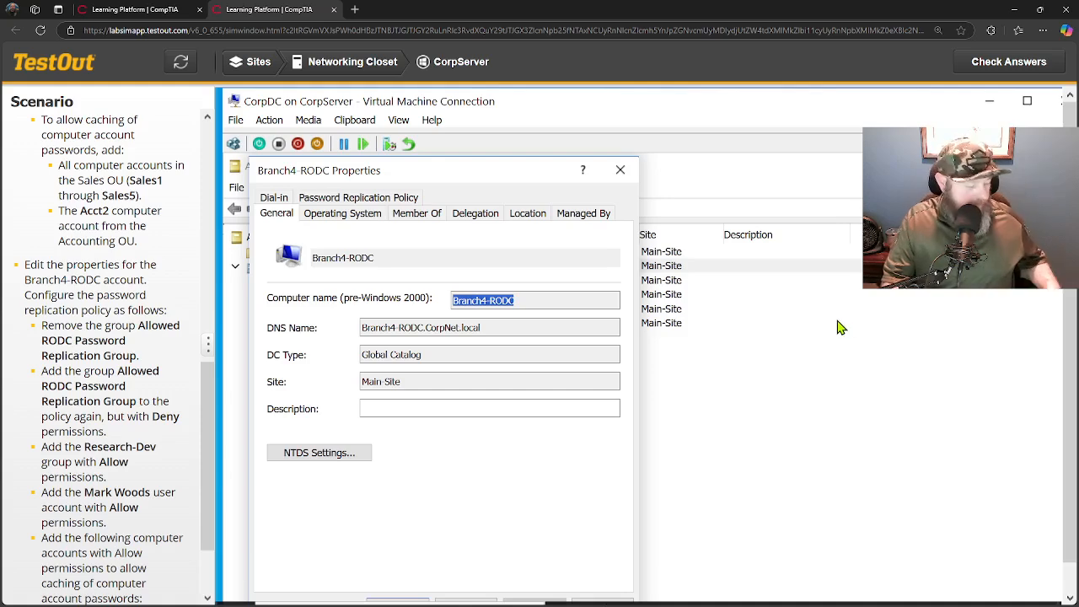
key(ctrl+minus)
key(ctrl+minus)
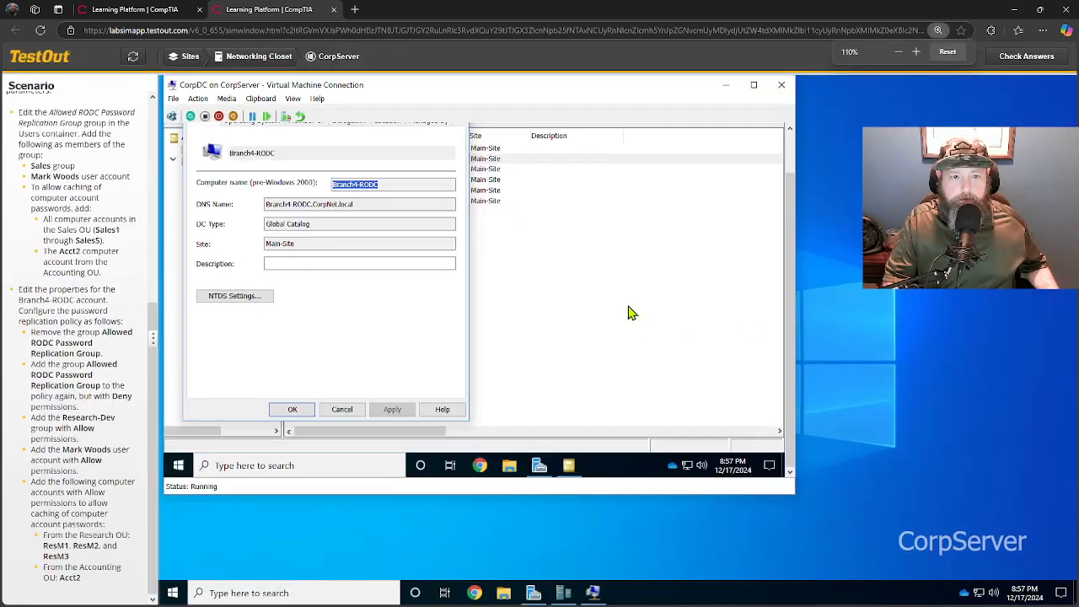
key(ctrl+plus)
key(ctrl+plus)
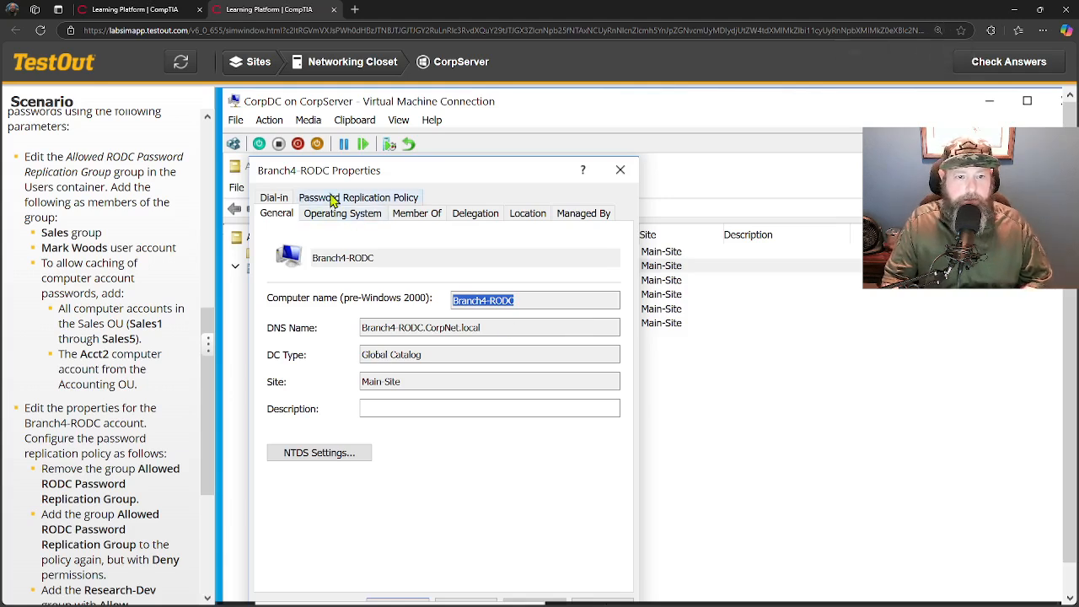
click(620, 172)
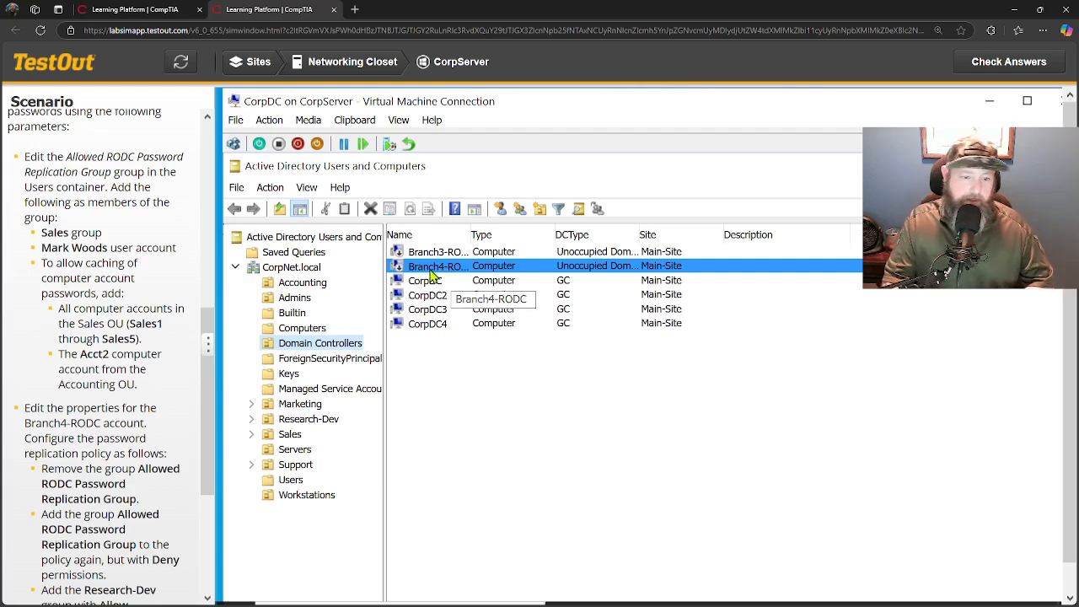
Recheck the Branch4-RODC Admins group, then bring up Branch4-RODC's actions in Domain Controllers.
click(290, 479)
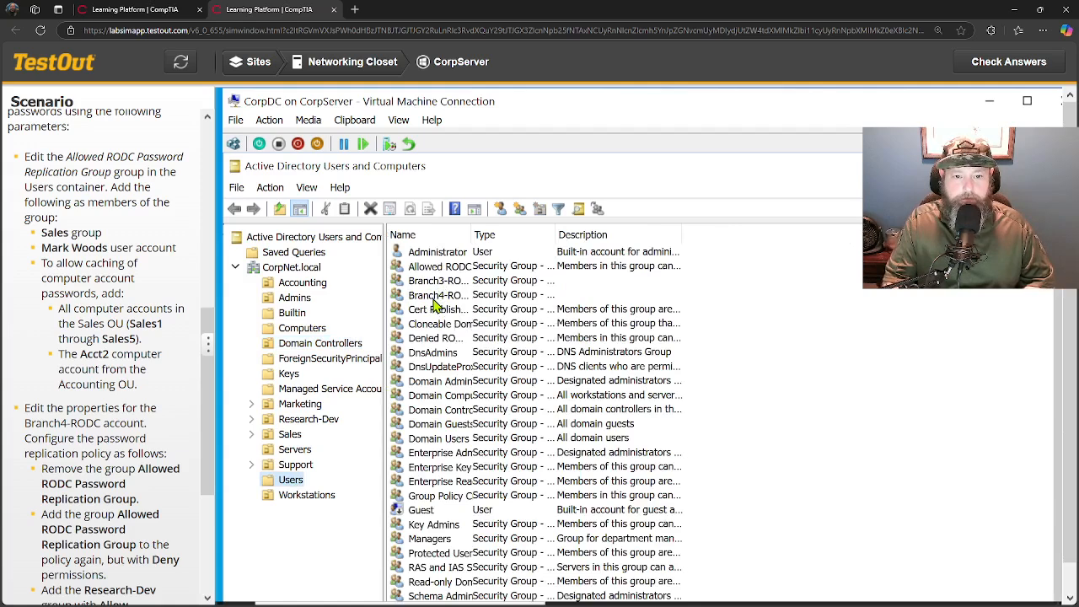
right_click(450, 298)
click(483, 448)
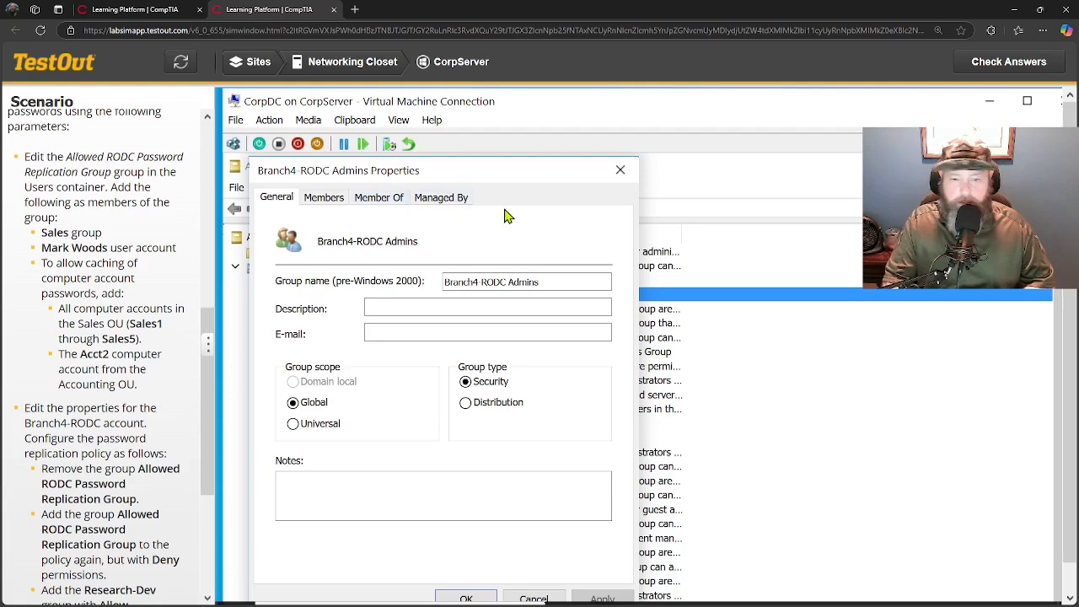
click(620, 171)
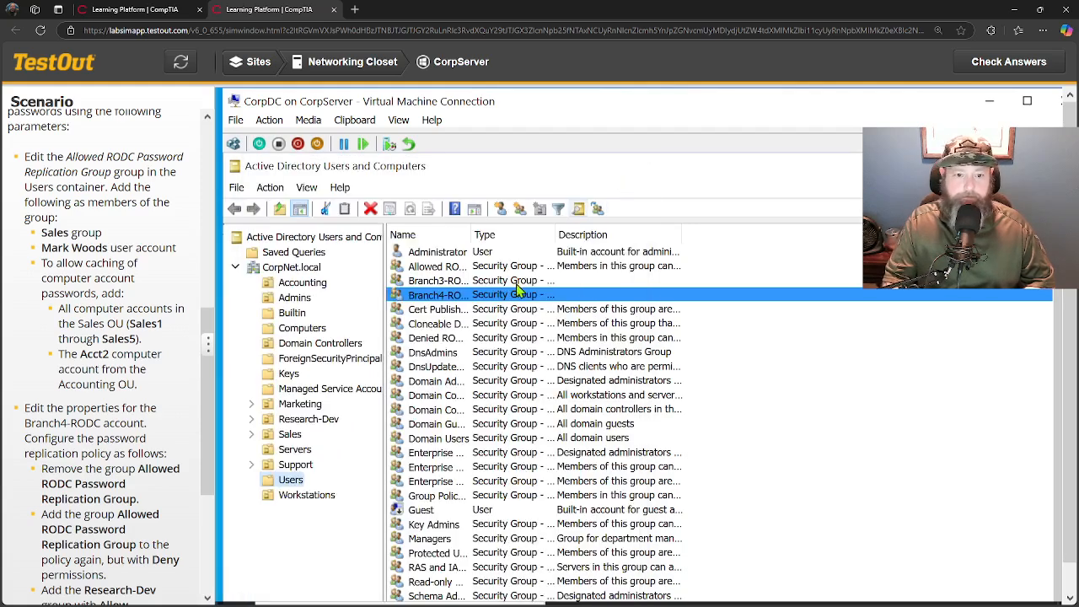
click(295, 344)
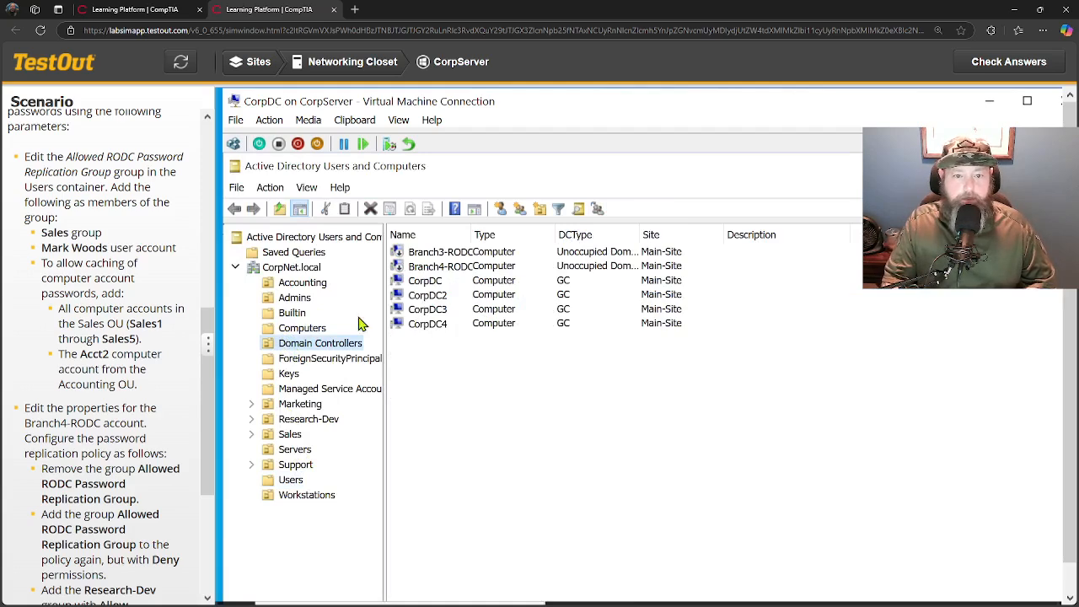
right_click(426, 268)
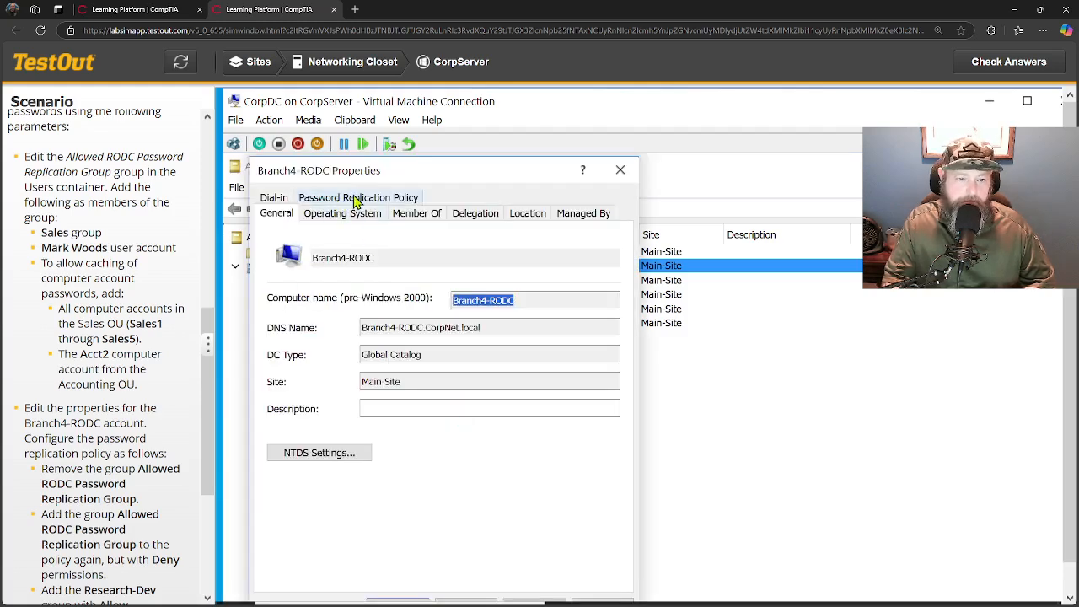
Remove the Allowed RODC Password Replication Group entry from Branch4-RODC's password replication policy.
click(355, 199)
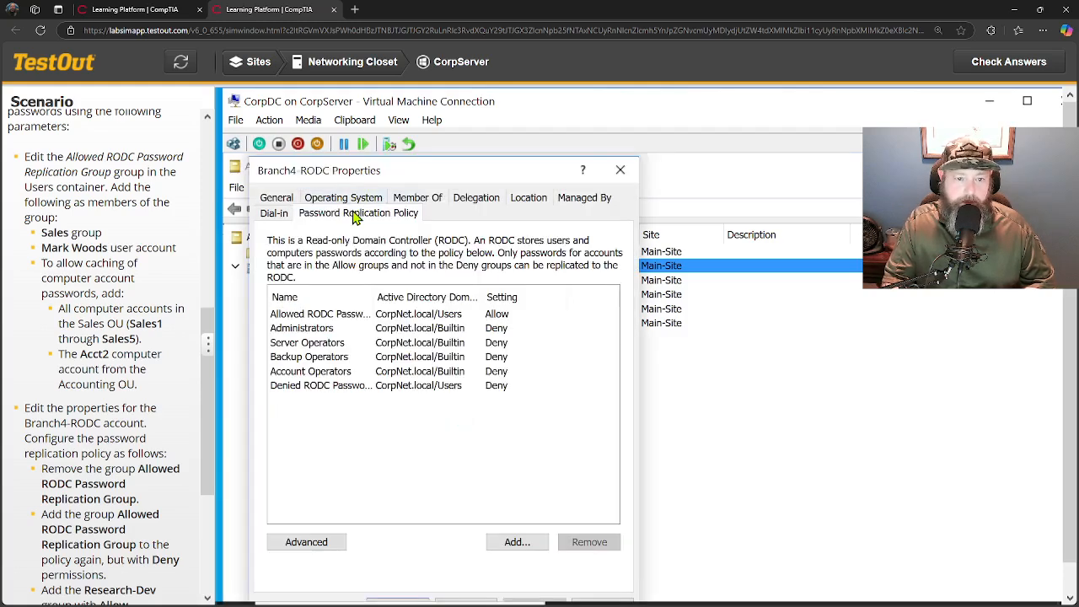
scroll(100, 464, down, 1)
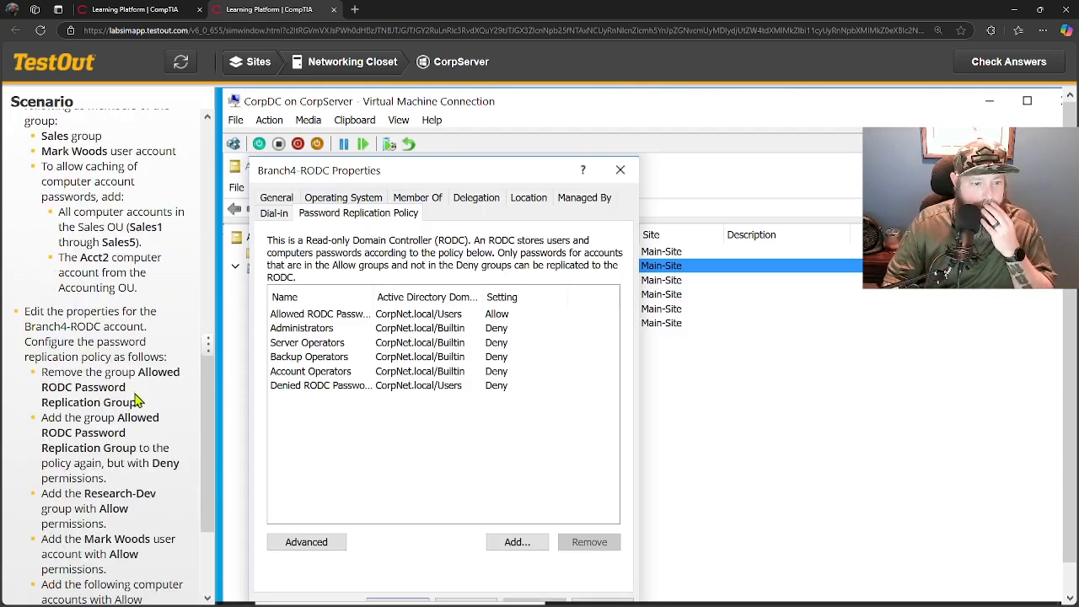
click(319, 315)
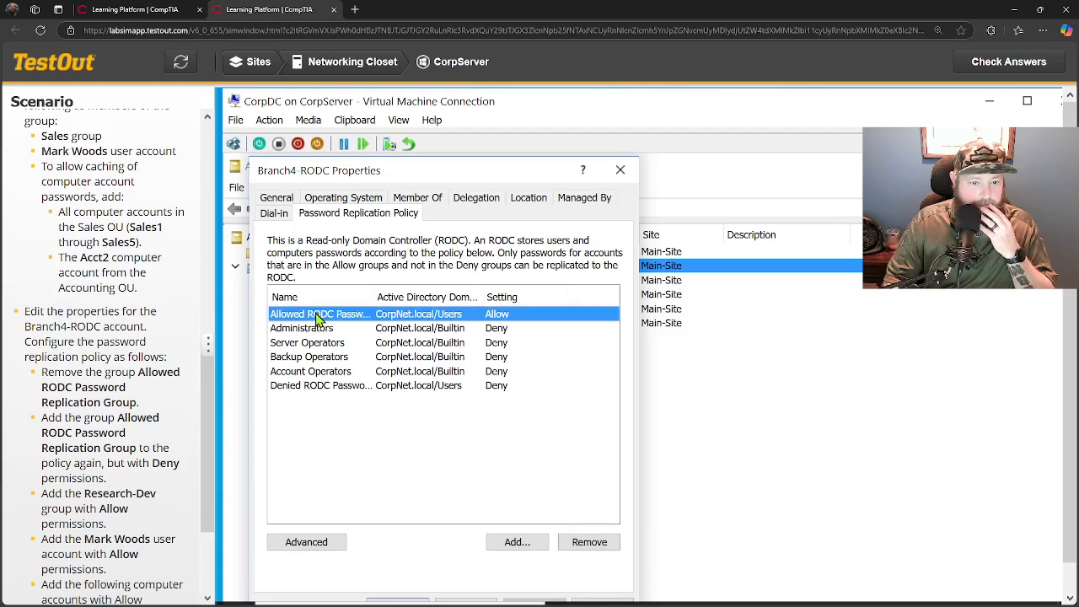
click(587, 542)
click(566, 307)
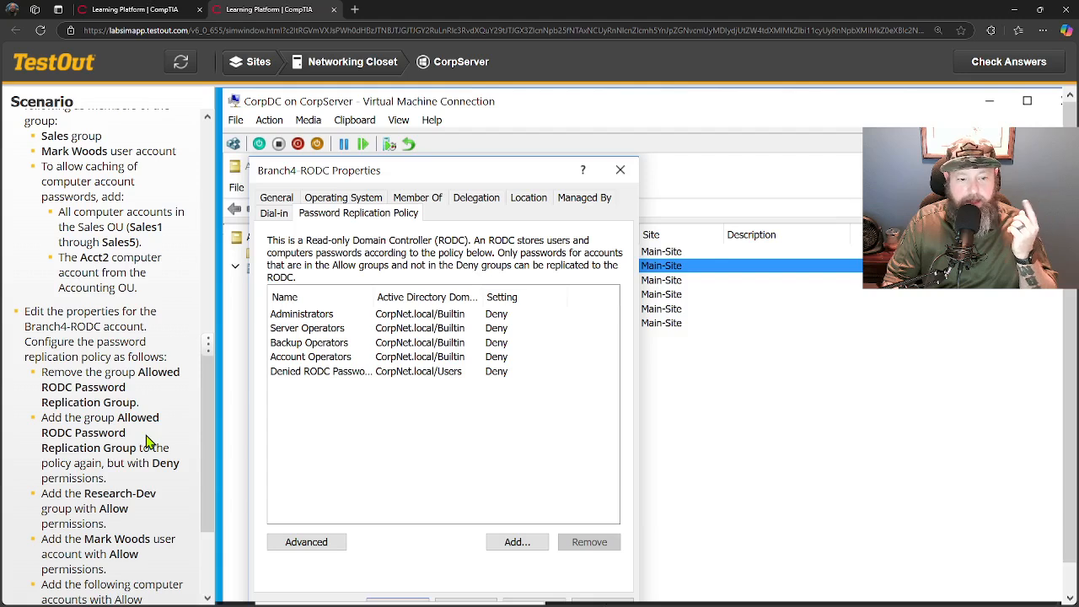
Add the Allowed RODC Password Replication Group back to the policy with Deny.
click(504, 546)
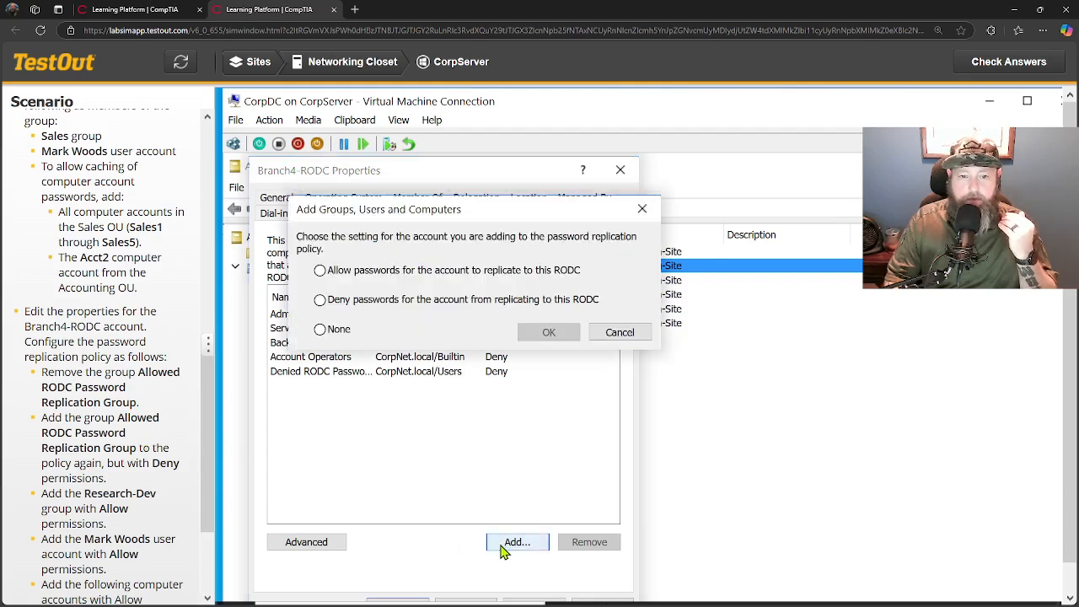
click(320, 301)
click(542, 332)
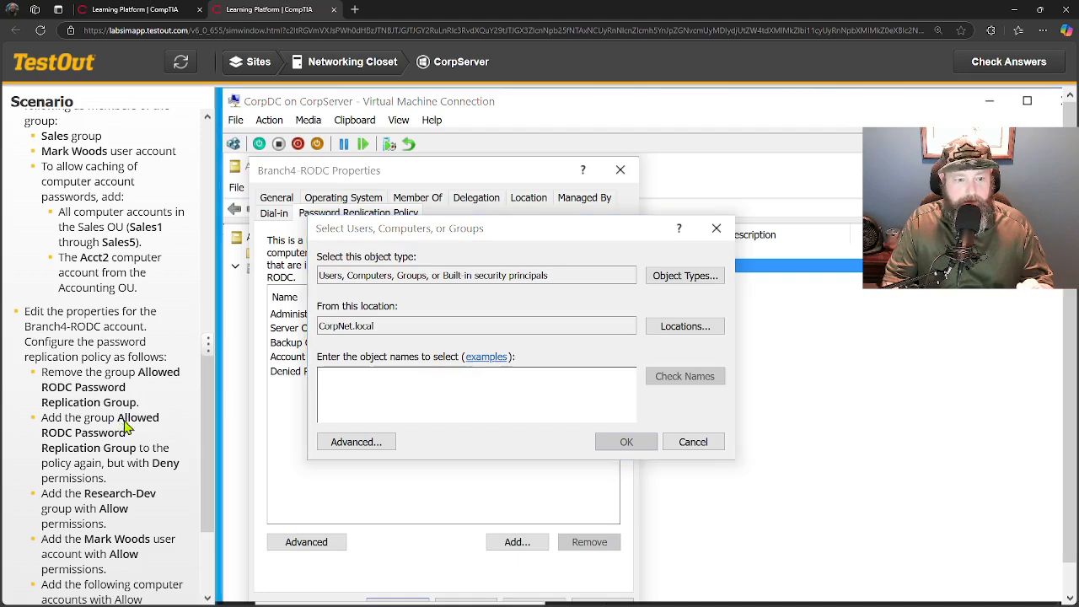
drag(119, 419, 146, 444)
key(ctrl+c)
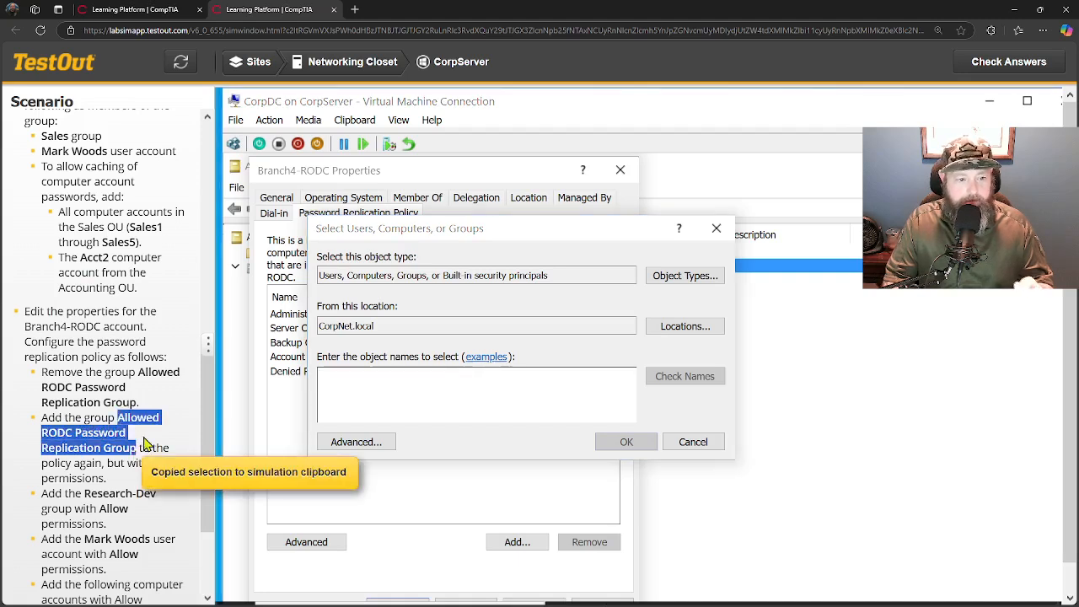
click(345, 384)
key(ctrl+v)
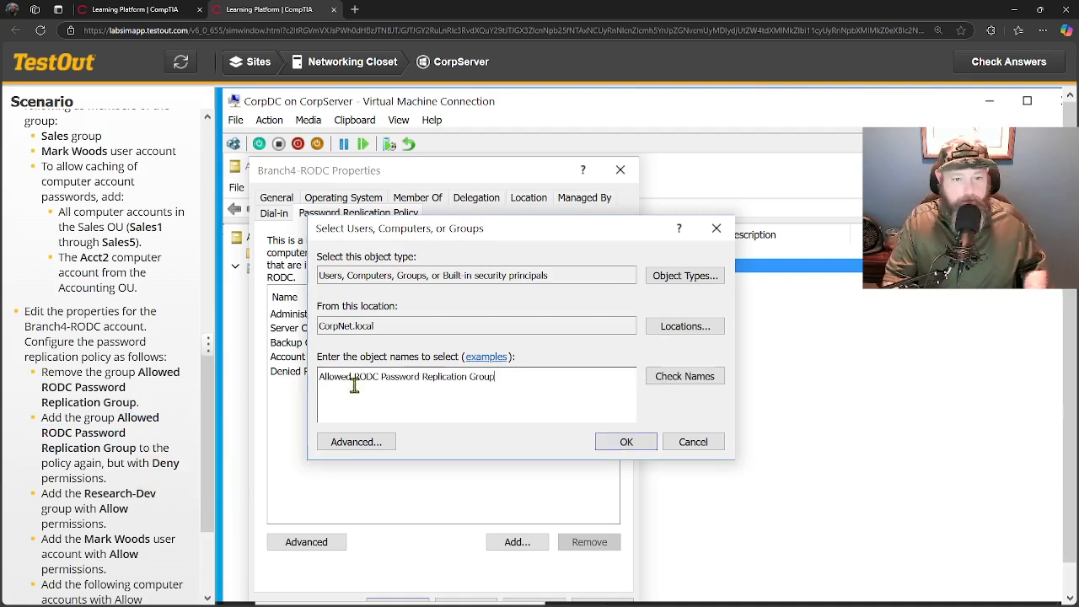
click(659, 381)
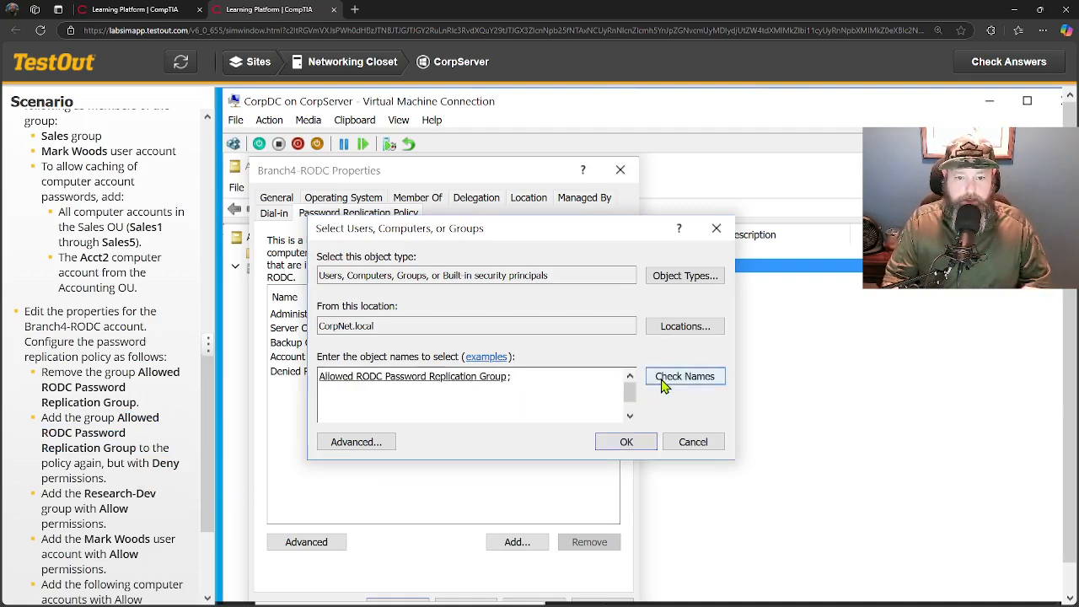
click(628, 443)
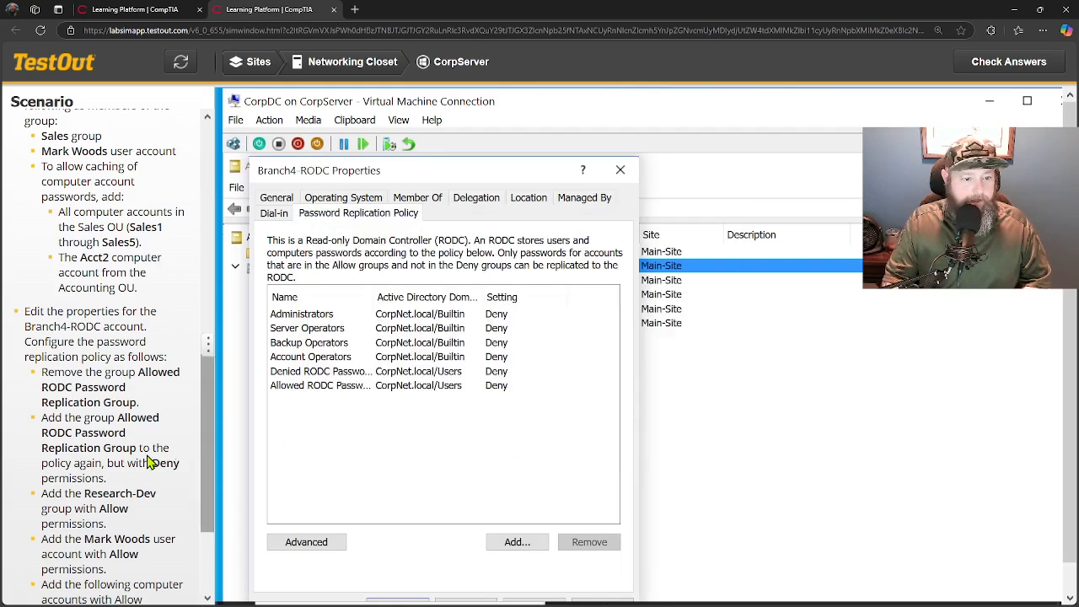
scroll(147, 462, down, 1)
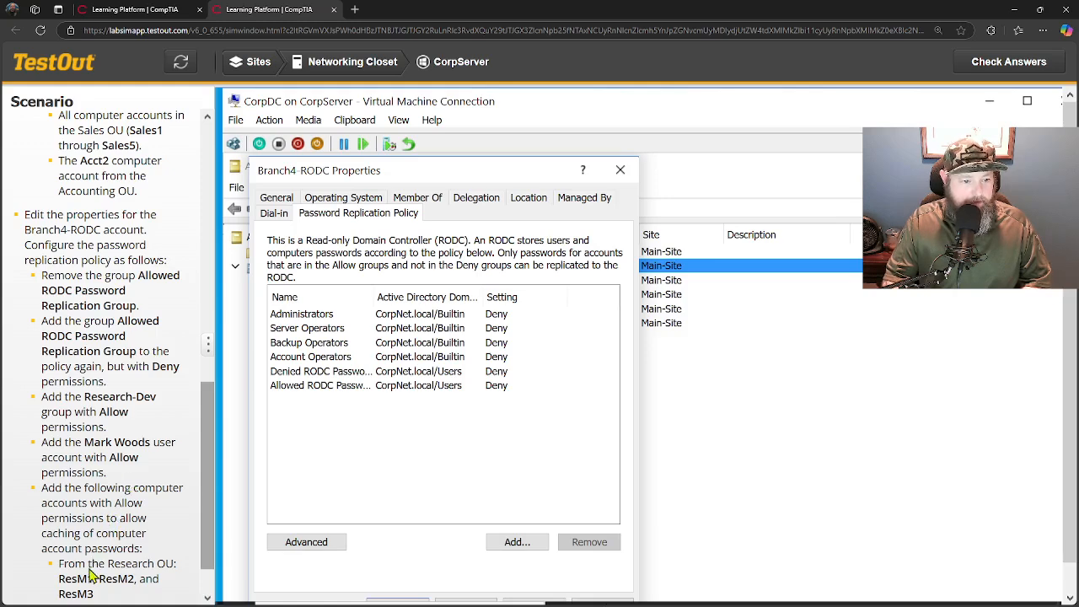
Start an Allow entry in Branch4-RODC's policy, entering Research-Dev as the first account.
scroll(91, 578, down, 1)
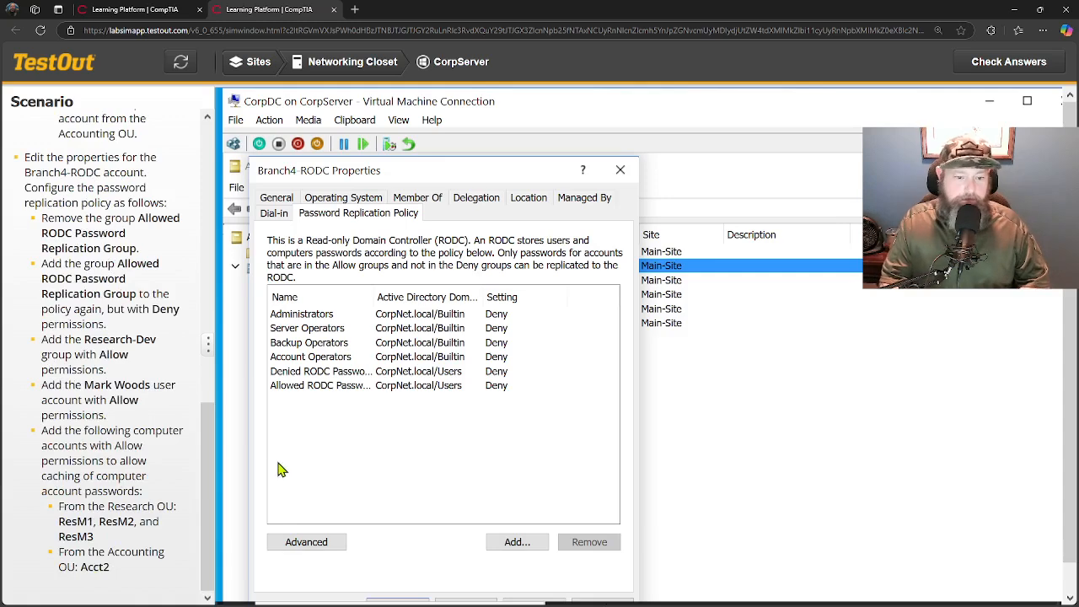
click(504, 545)
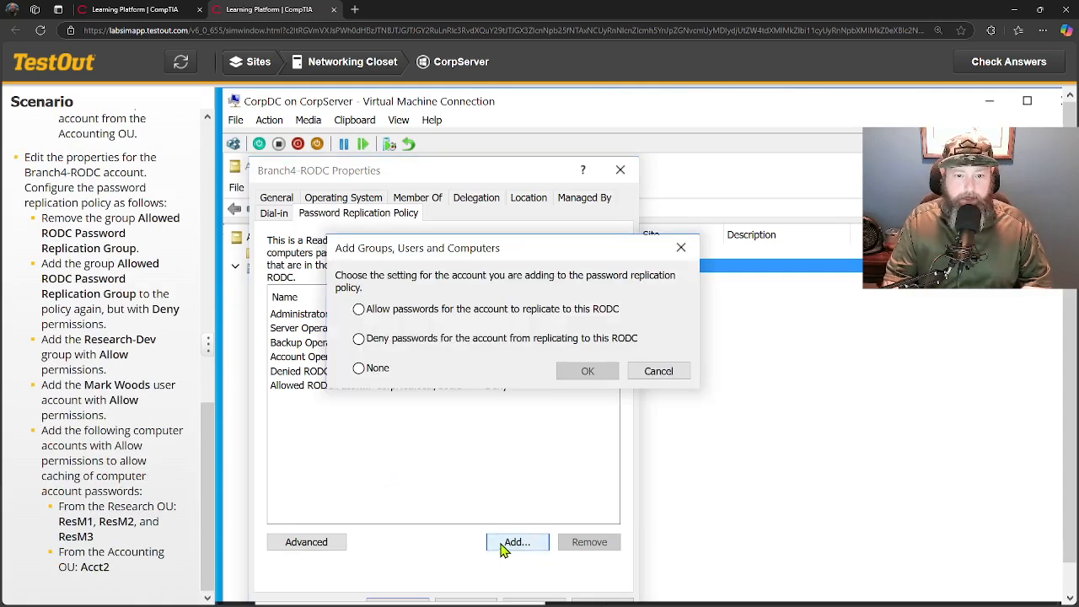
click(359, 309)
click(590, 372)
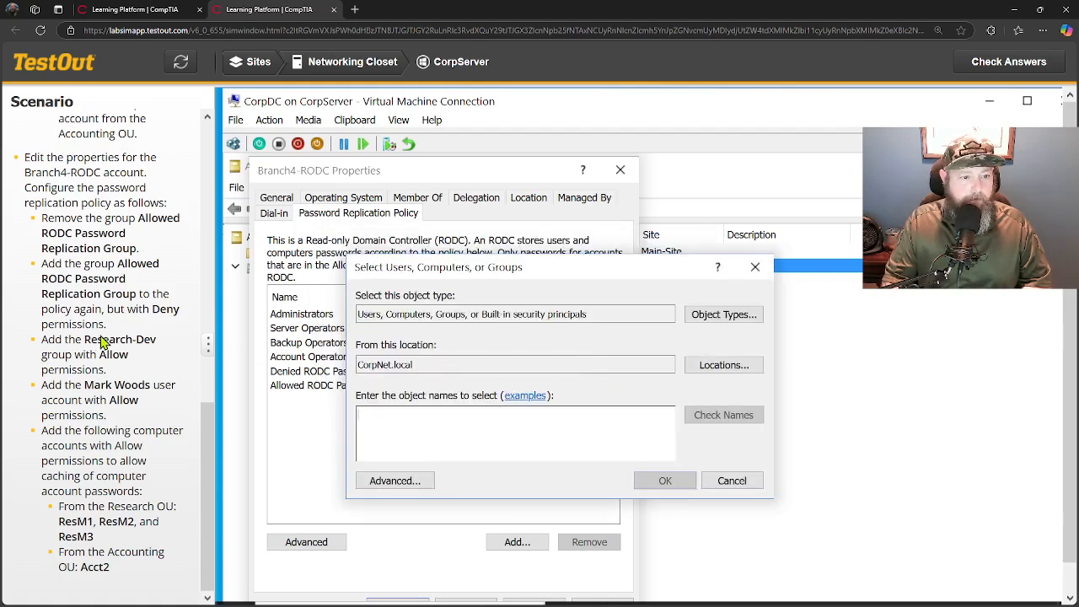
drag(86, 344, 160, 344)
key(ctrl+c)
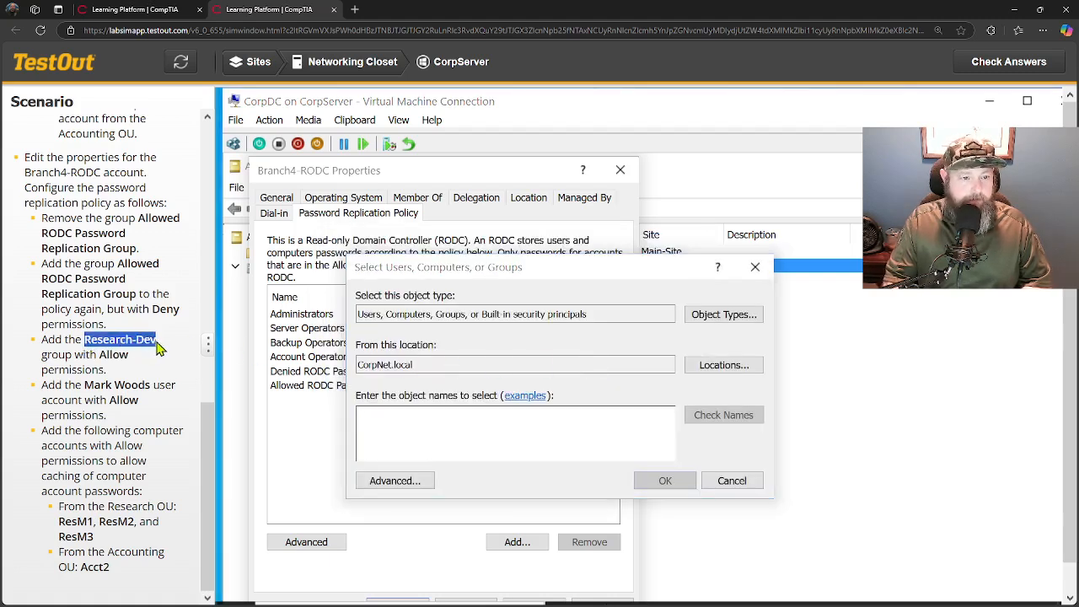
click(423, 430)
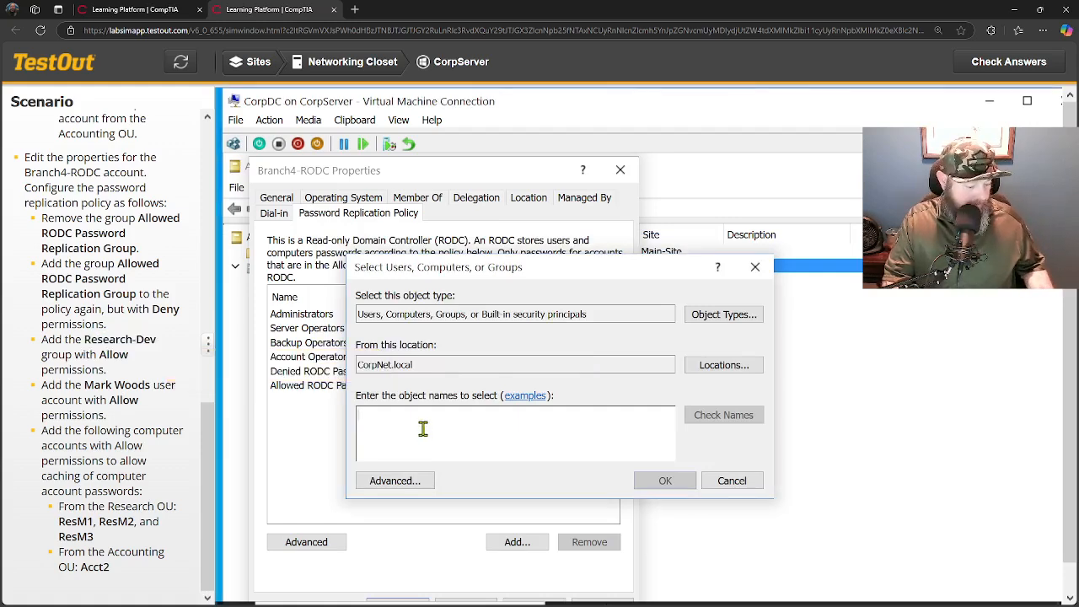
key(ctrl+v)
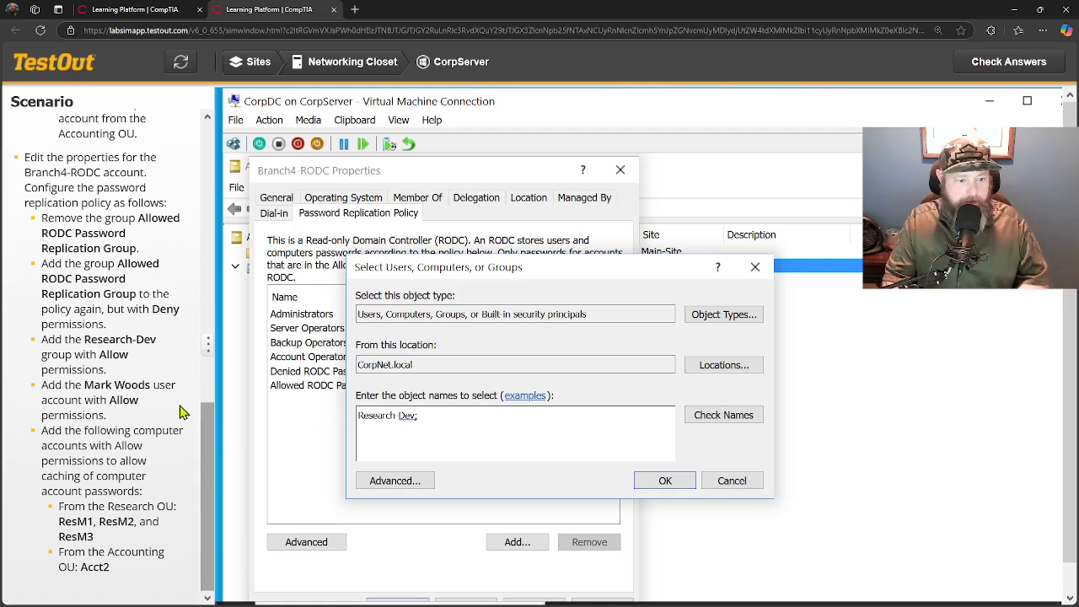
Append the Accounting auditor's account, ResM1 and ResM2 to the accounts list.
drag(87, 389, 150, 390)
key(ctrl+c)
click(473, 428)
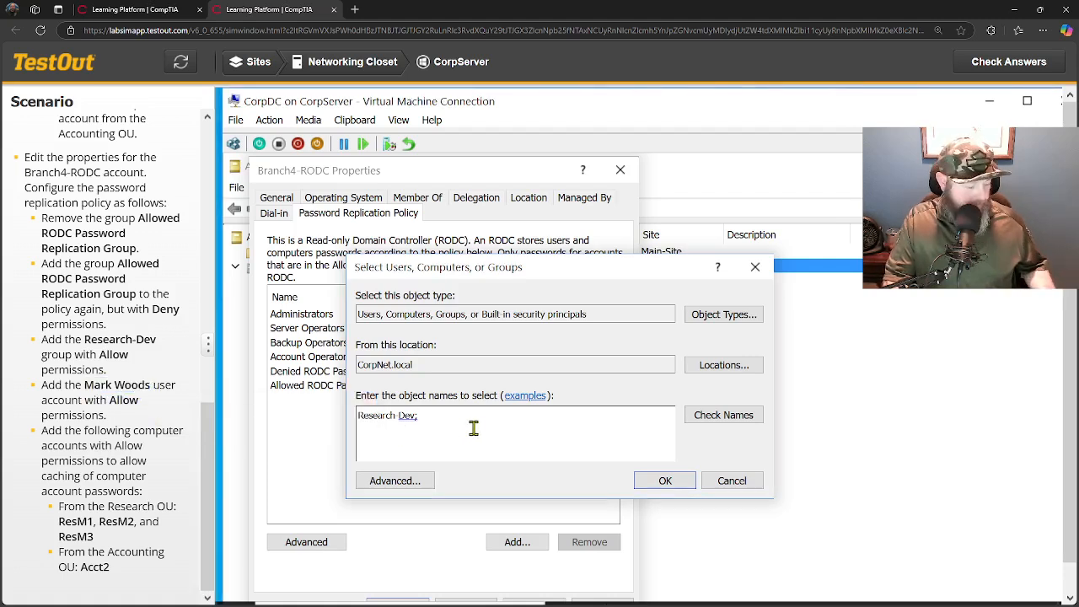
key(ctrl+v)
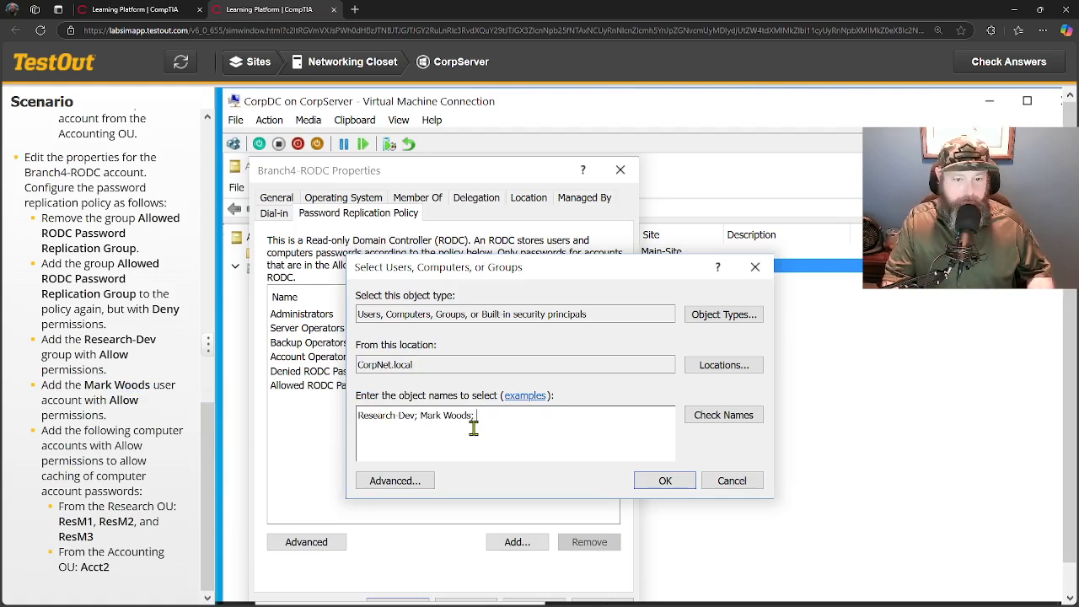
drag(59, 523, 96, 526)
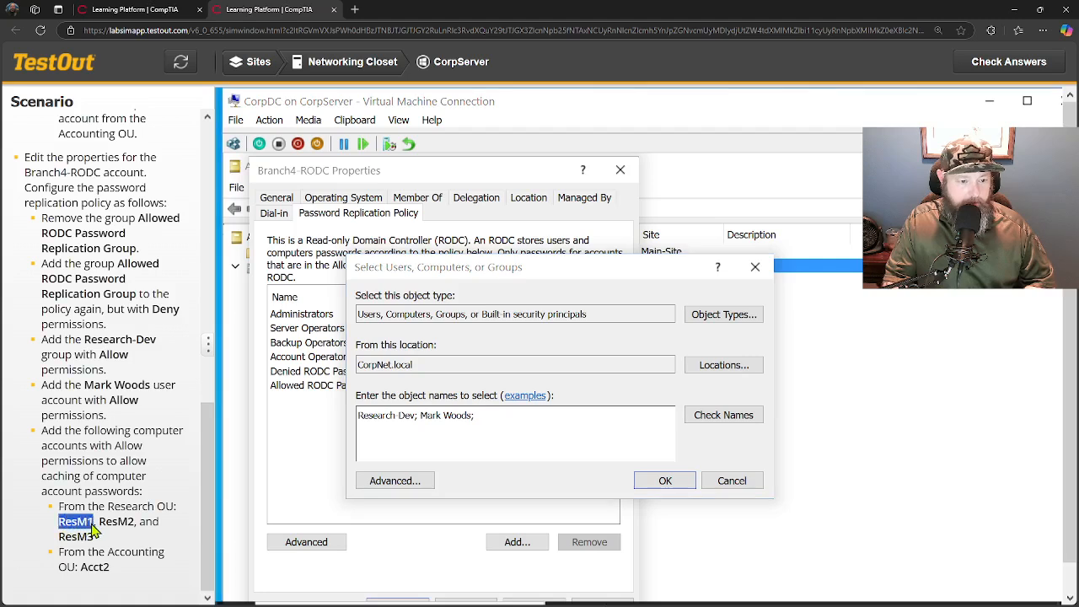
click(488, 425)
key(ctrl+v)
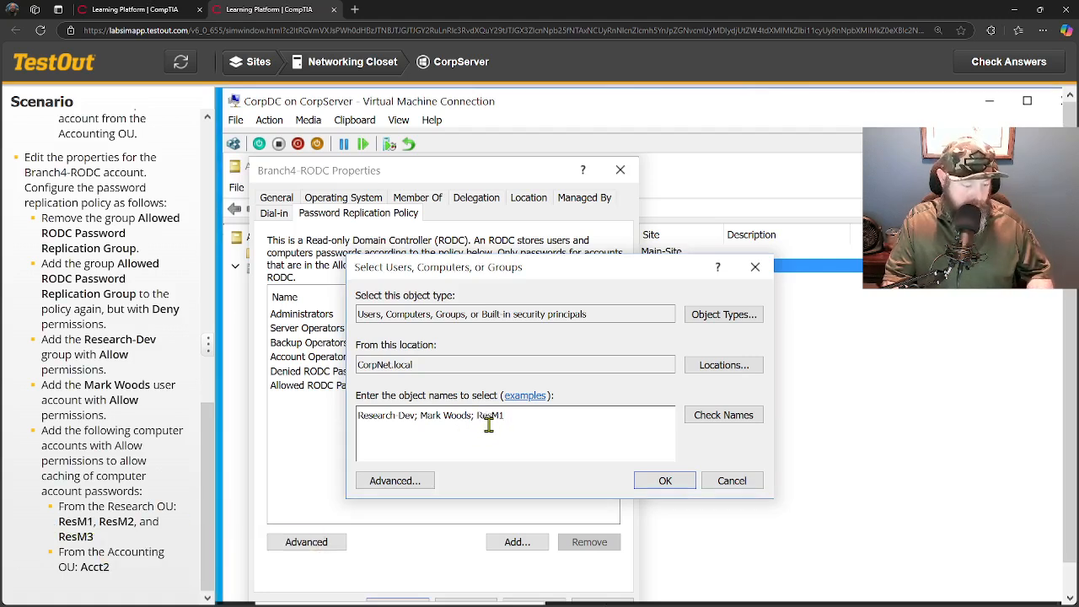
text(;)
drag(98, 524, 135, 528)
click(521, 429)
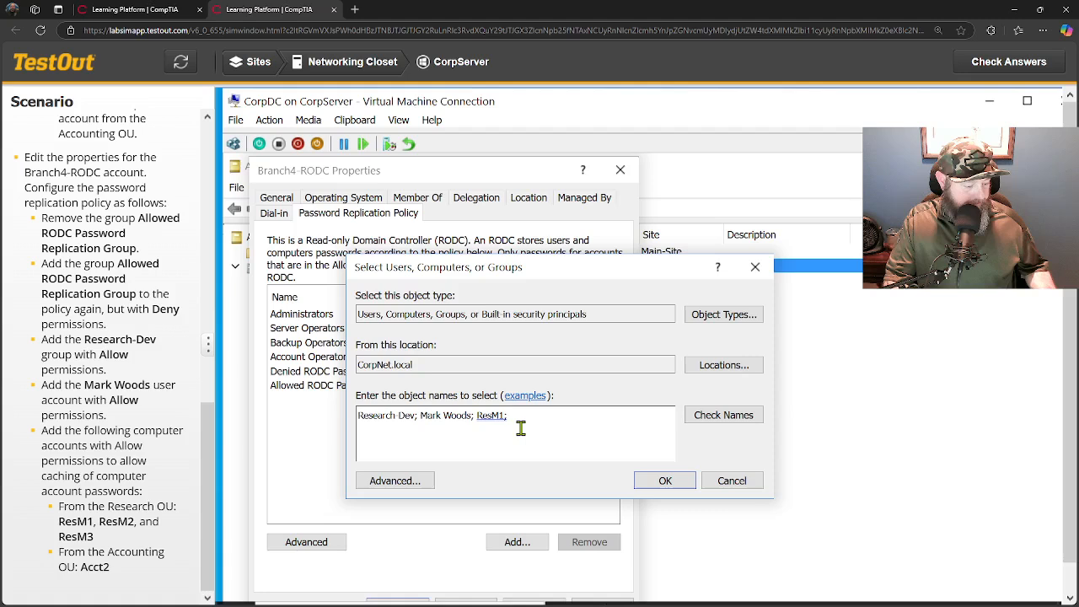
key(ctrl+v)
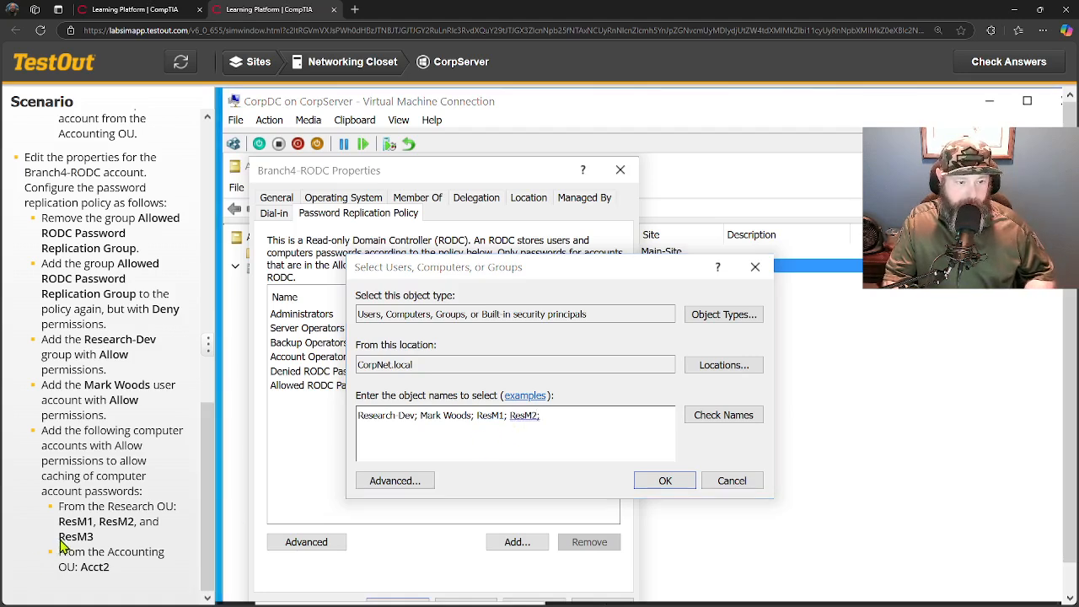
Append ResM3 and Acct2, verify the names, and save all accounts as Allow.
drag(59, 538, 94, 538)
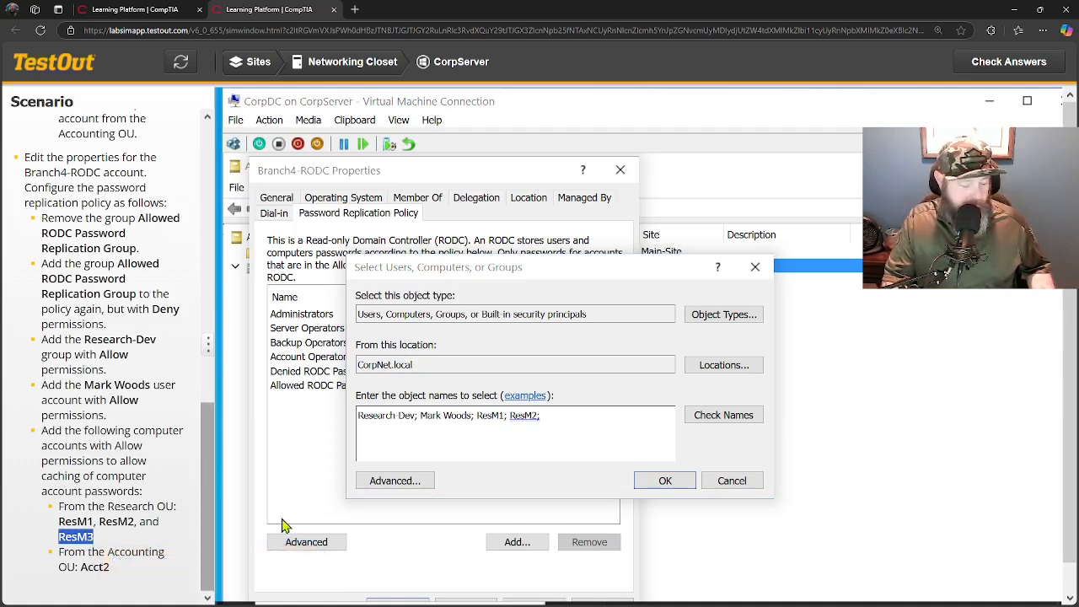
click(584, 424)
key(ctrl+v)
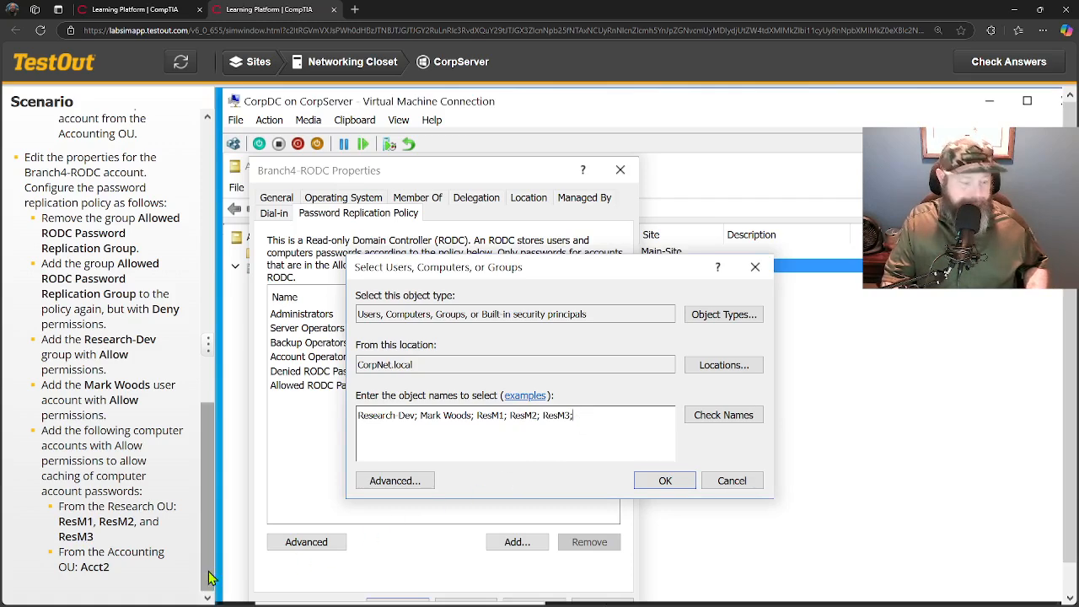
drag(81, 568, 111, 569)
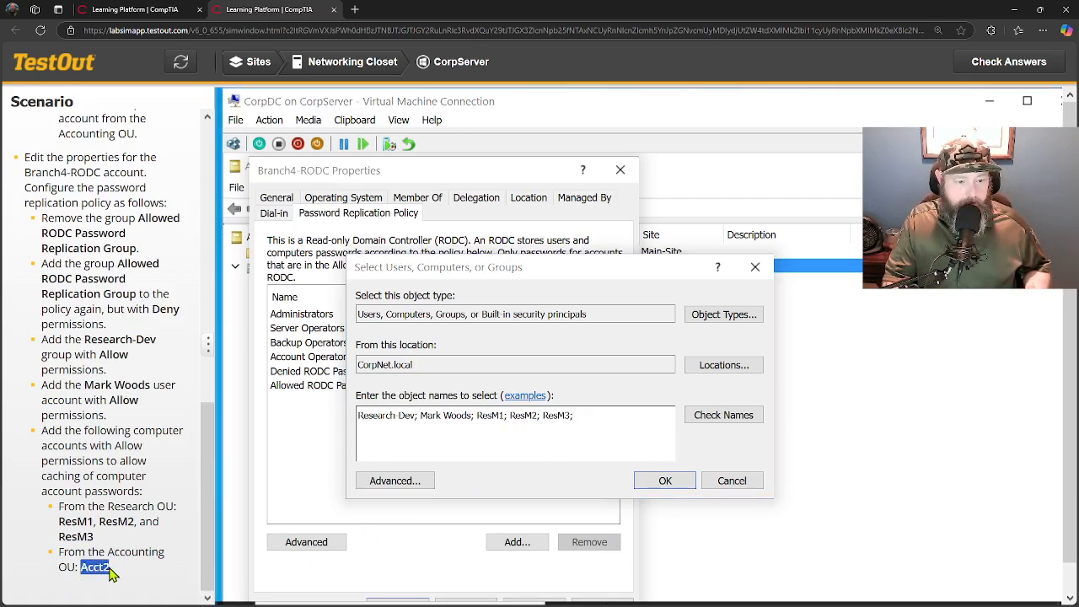
click(593, 422)
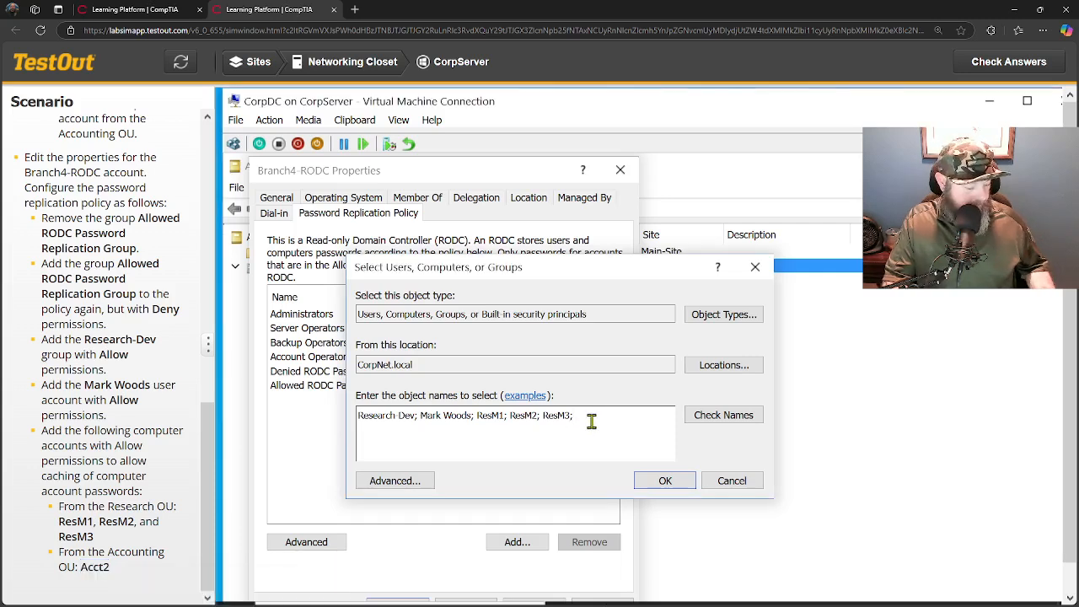
key(ctrl+v)
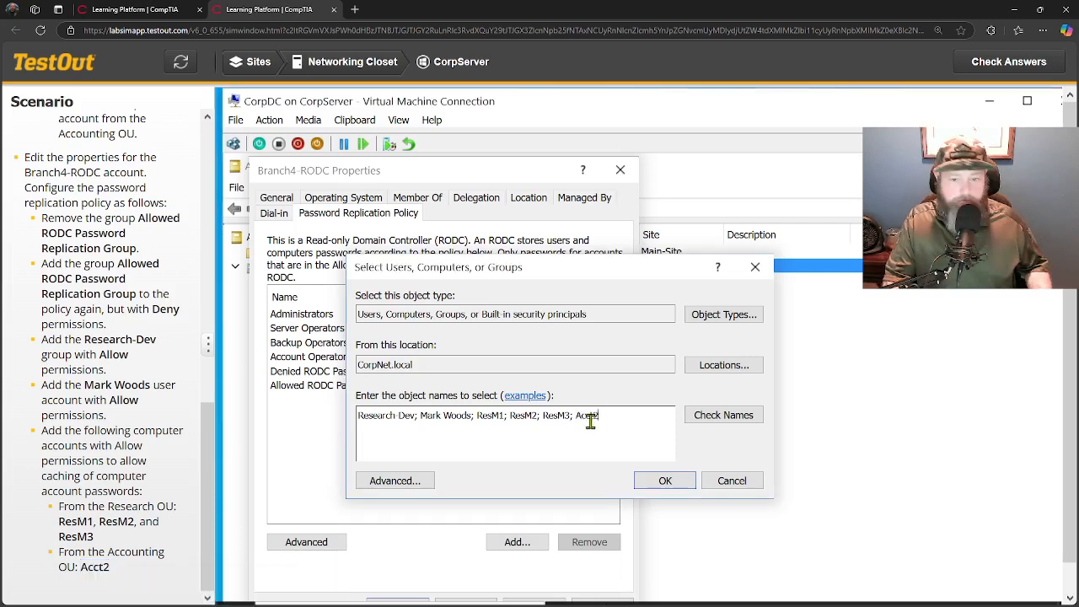
click(711, 422)
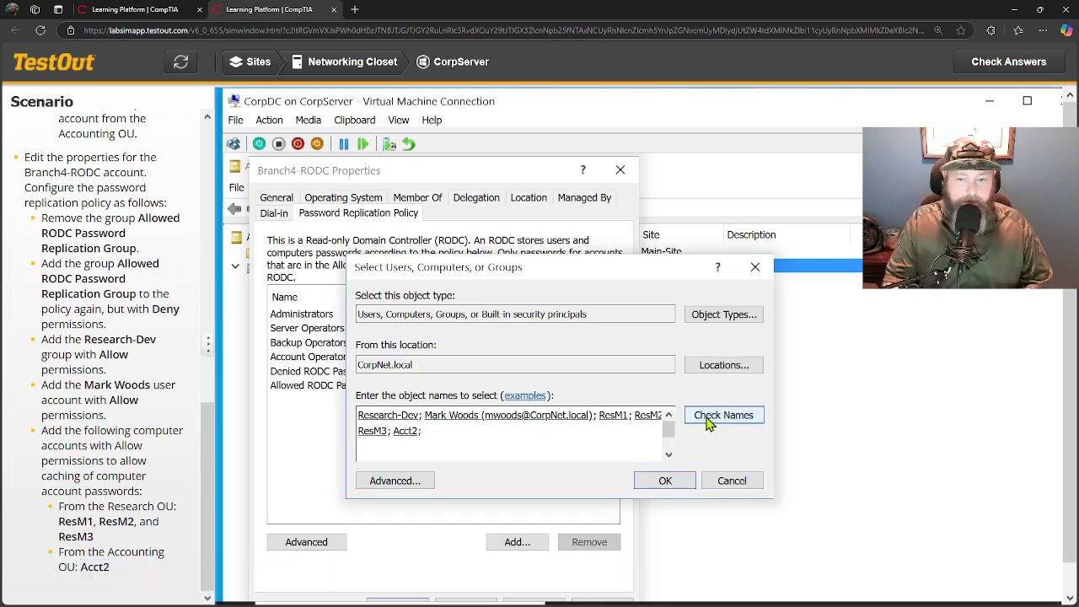
click(667, 482)
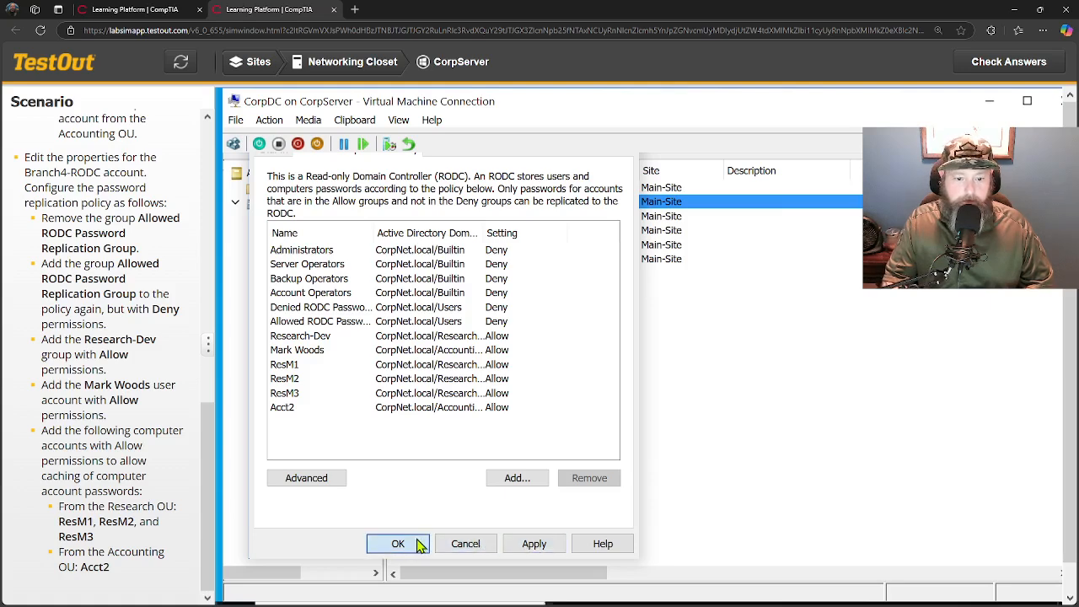
click(414, 544)
Submit the lab for scoring, which reports 2/2 (100%).
scroll(102, 419, up, 4)
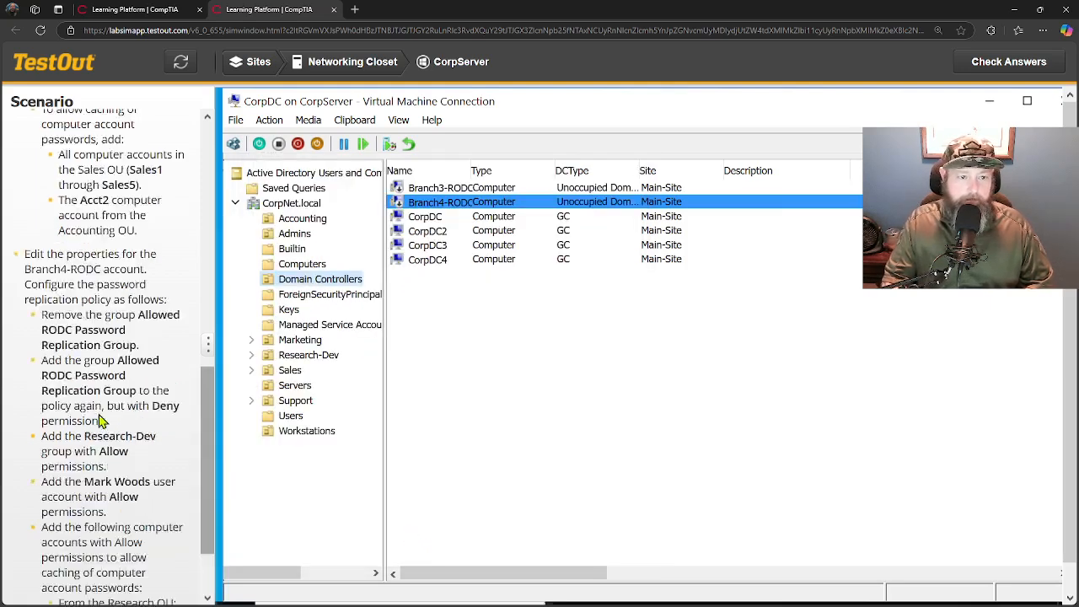
scroll(101, 419, up, 3)
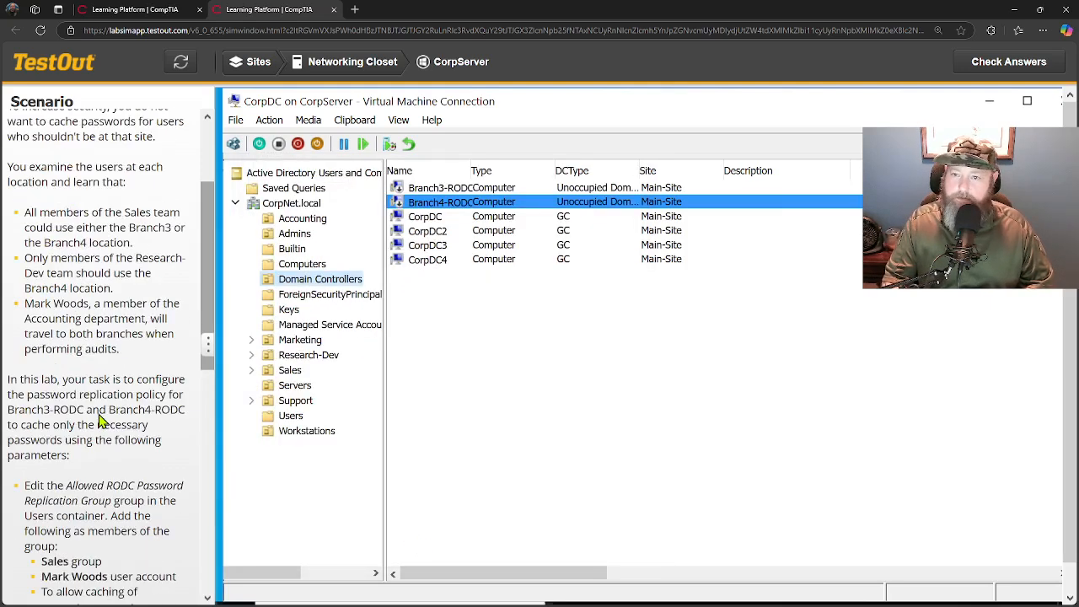
click(991, 72)
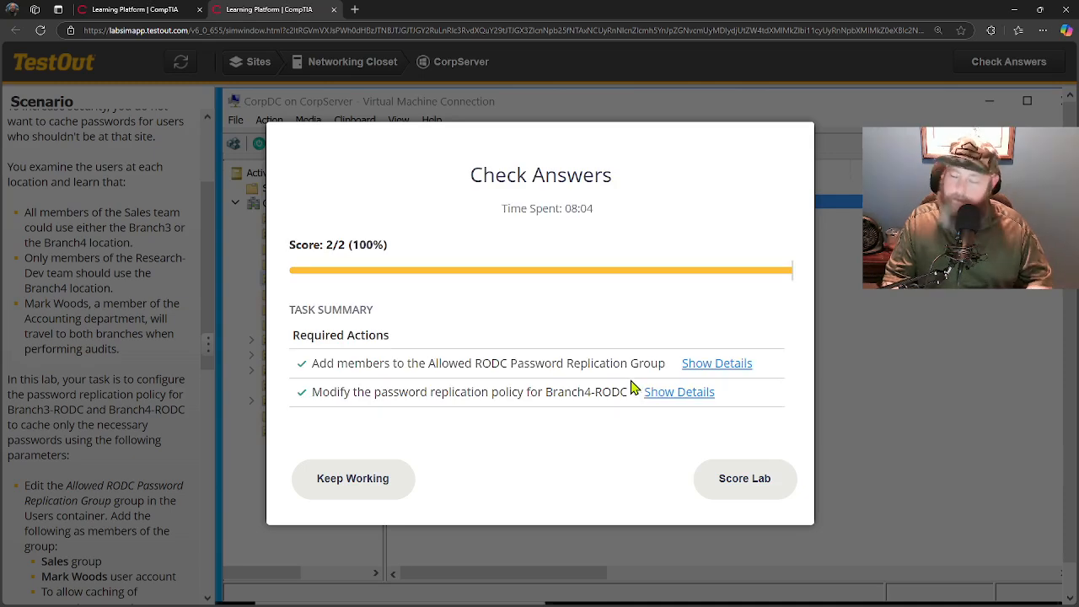